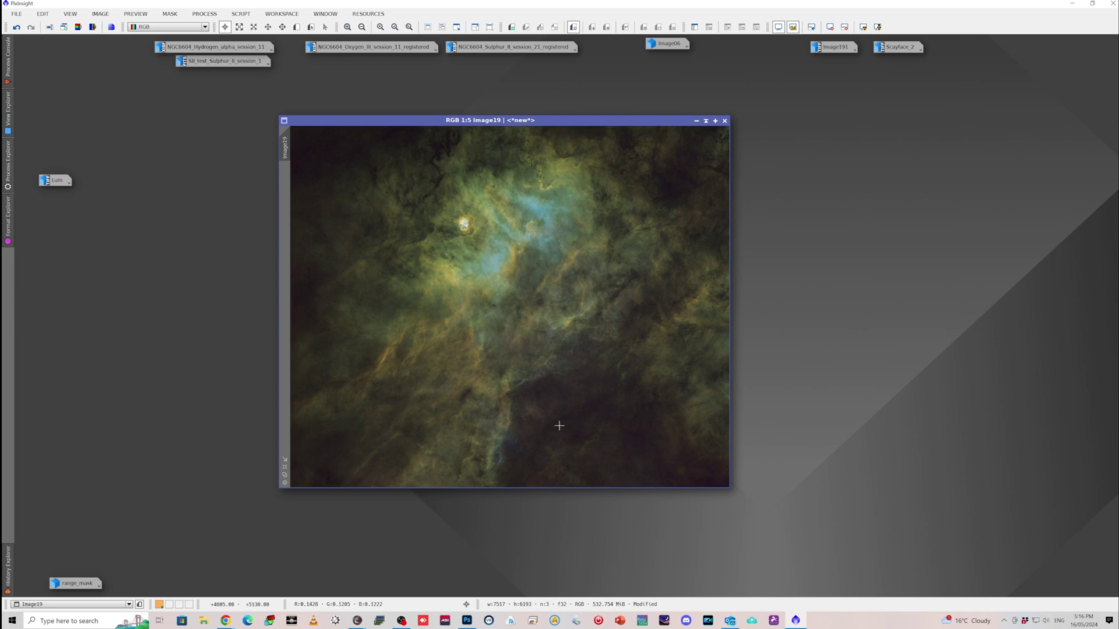
Examine the dark lower region of the Image19 nebula up close, then minimise its window
scroll(479, 473, "up", 2)
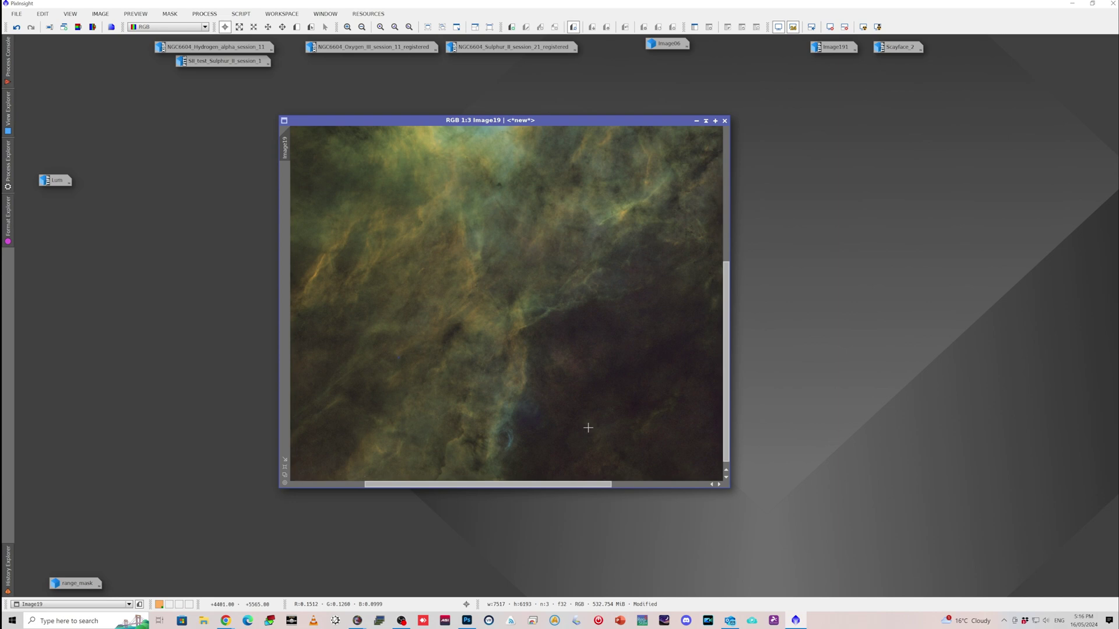
scroll(587, 427, "up", 1)
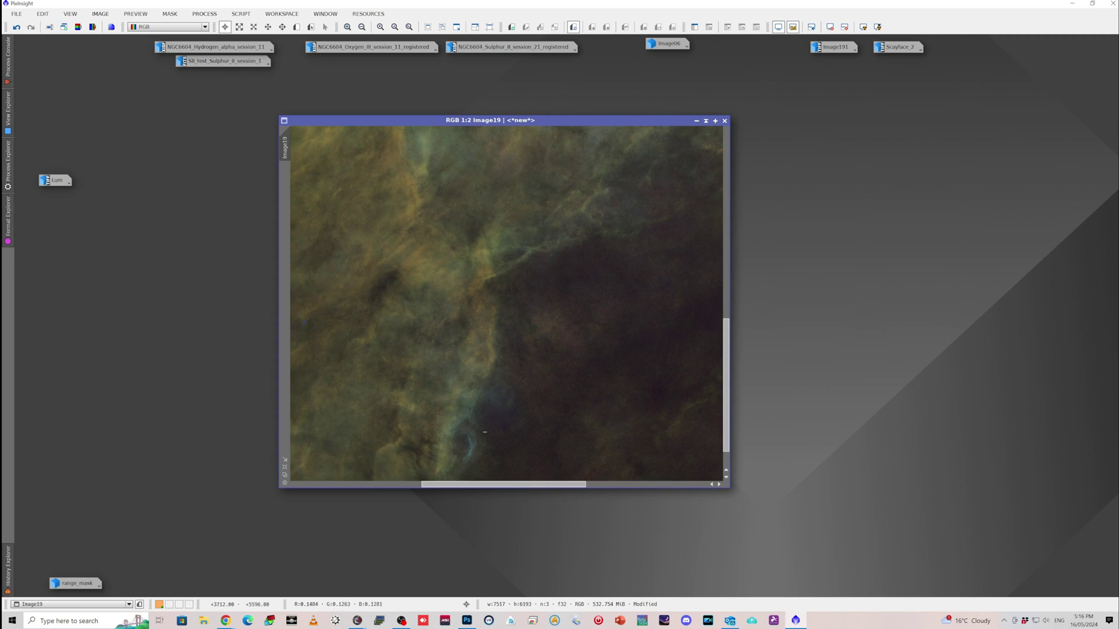
scroll(525, 415, "down", 3)
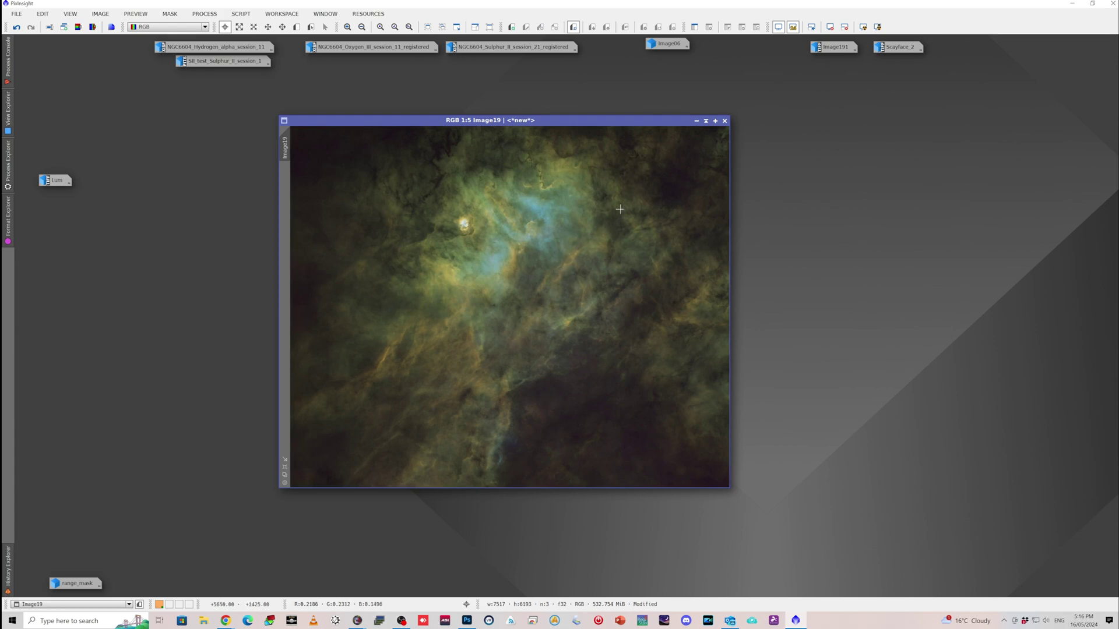
left_click(696, 122)
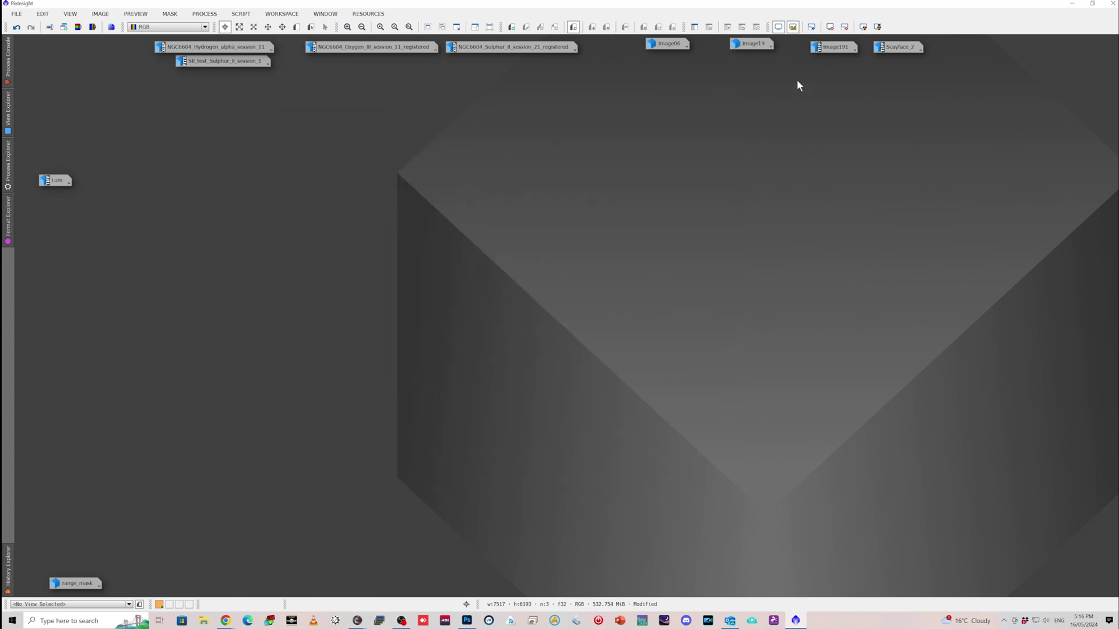
Restore the Image191 window, reposition it near the middle of the workspace to view it, and minimise it again
double_click(820, 48)
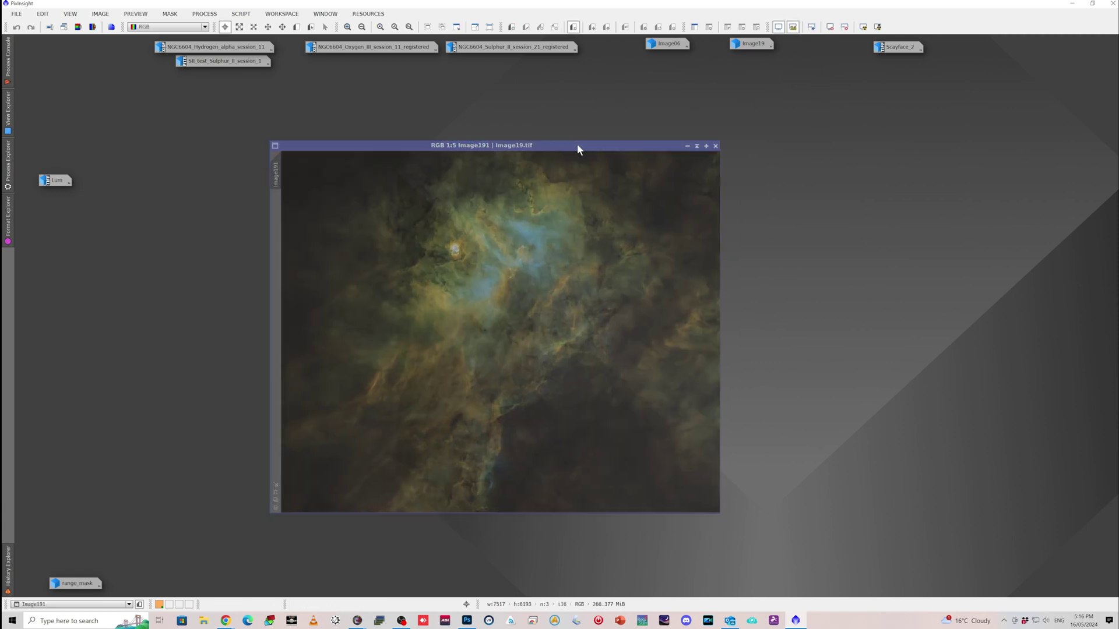
left_click_drag(572, 149, 609, 144)
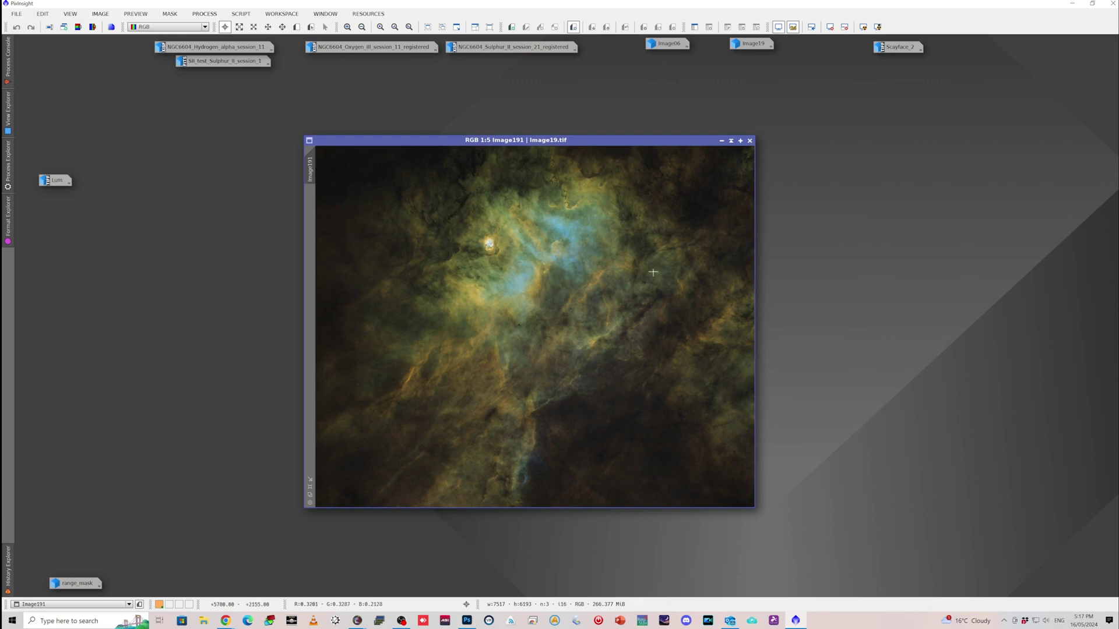
left_click(721, 141)
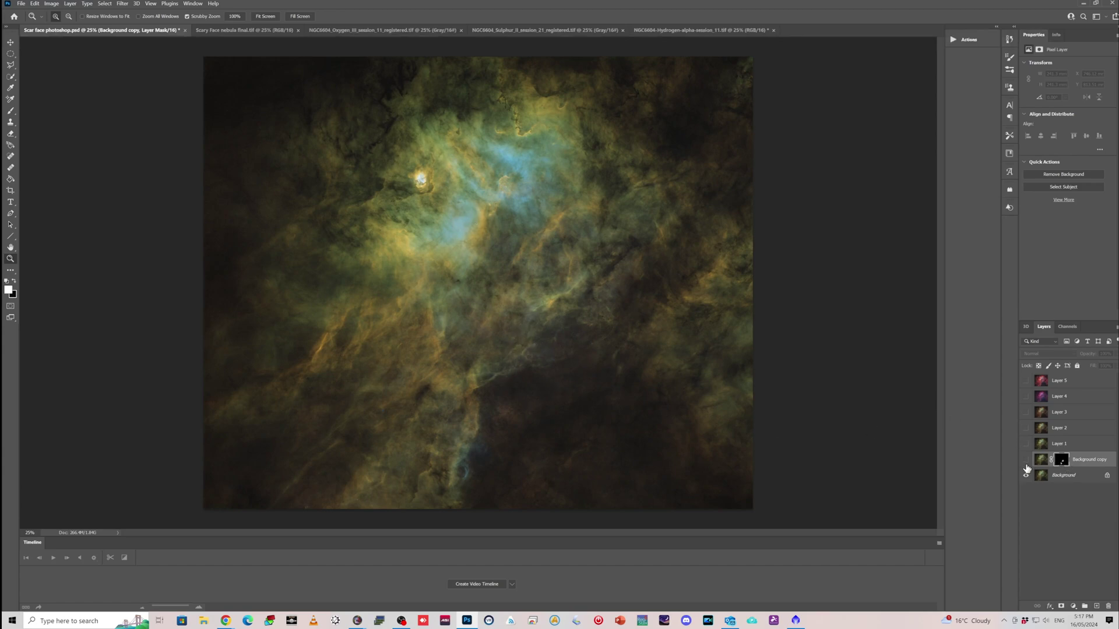
In Photoshop, make Background copy, Layer 1, Layer 2 and Layer 3 visible in Scar face photoshop.psd
left_click(1026, 460)
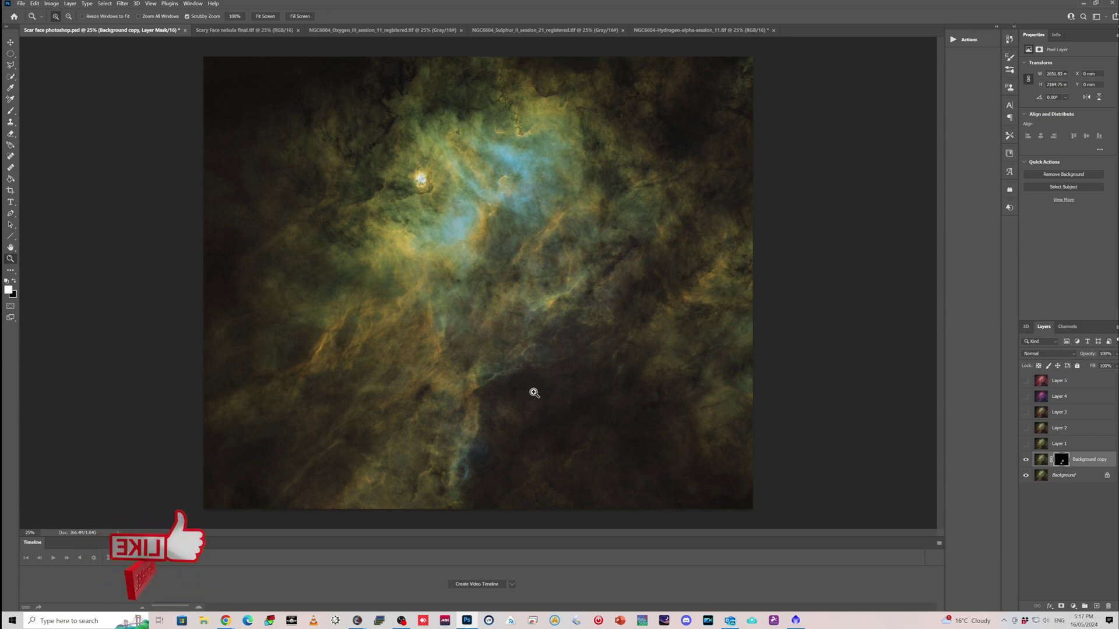
left_click(1026, 446)
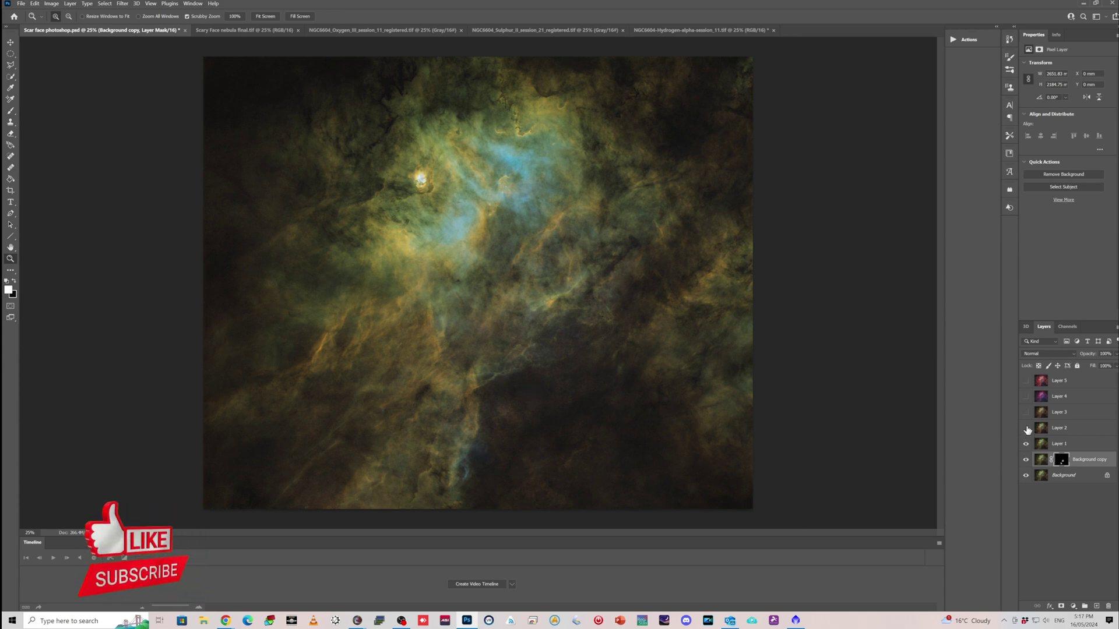
left_click(122, 3)
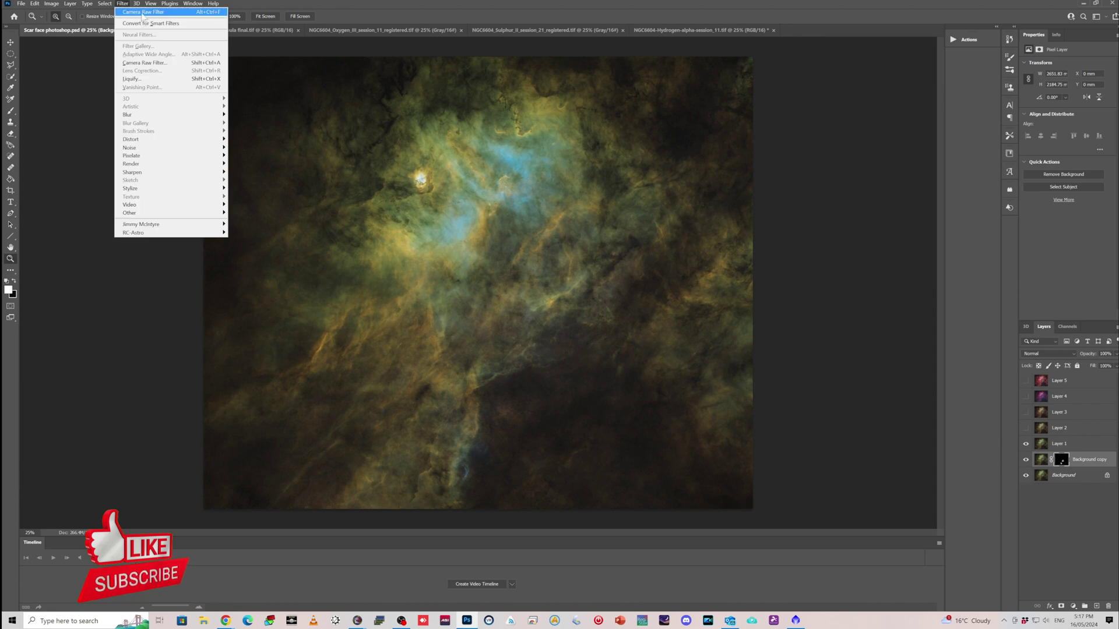
left_click(1025, 427)
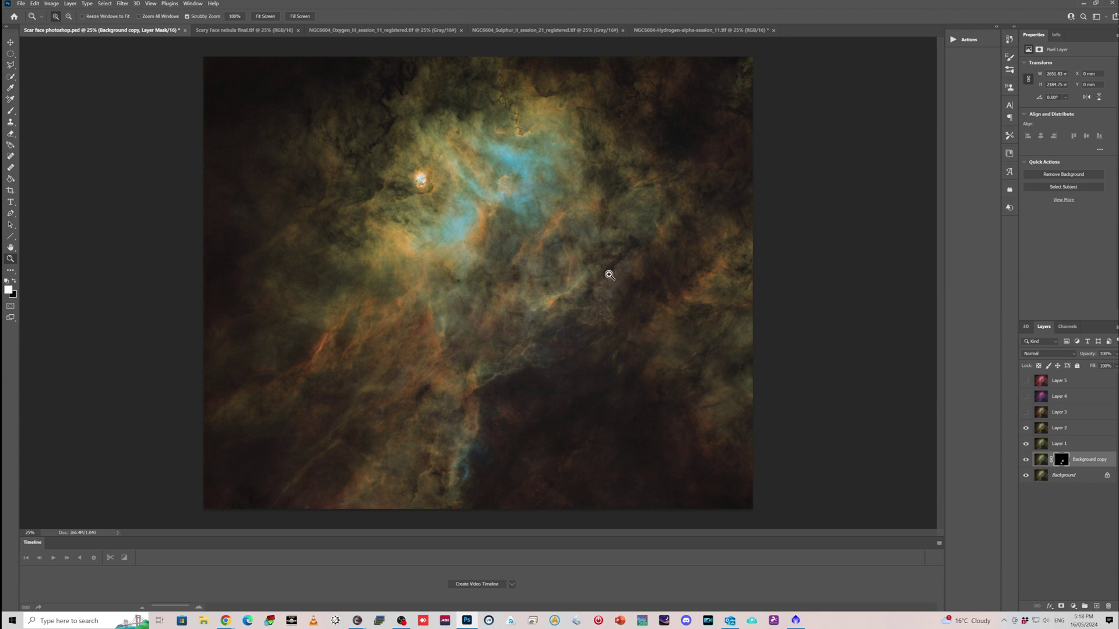
left_click(1026, 413)
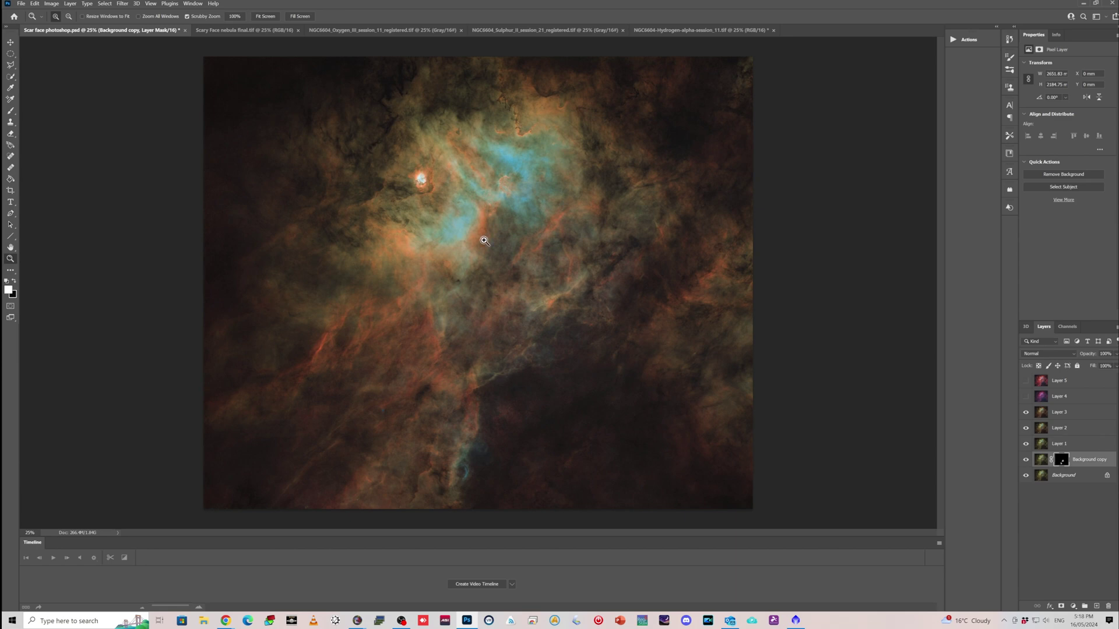
left_click_drag(404, 175, 434, 178)
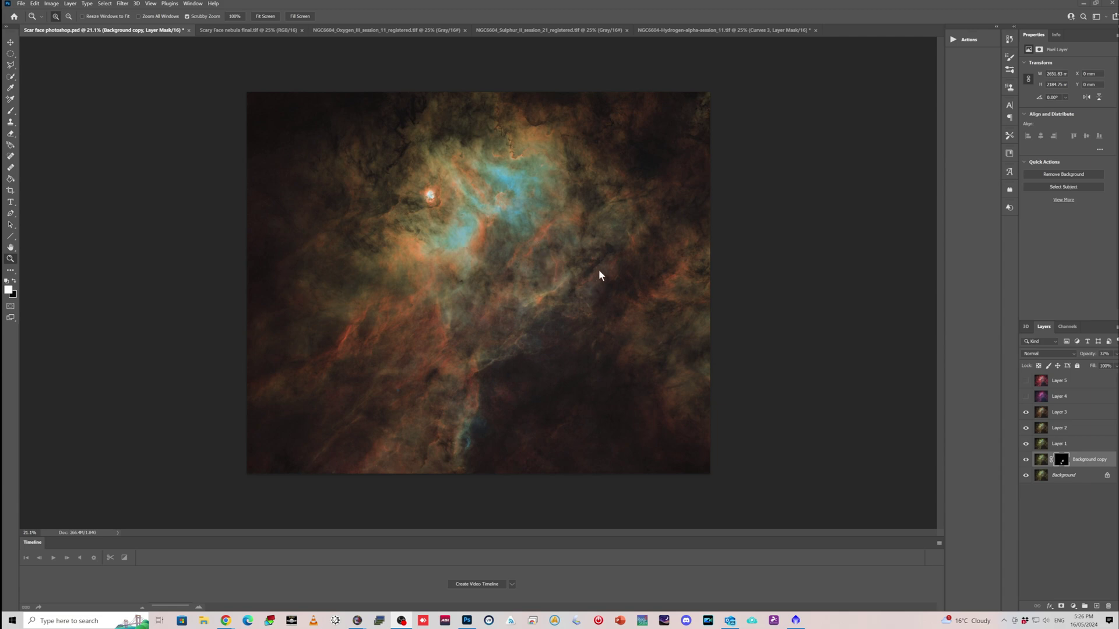
View the hydrogen-alpha, Sulphur II and Oxygen III documents in turn, ending on the hydrogen-alpha one
left_click(736, 29)
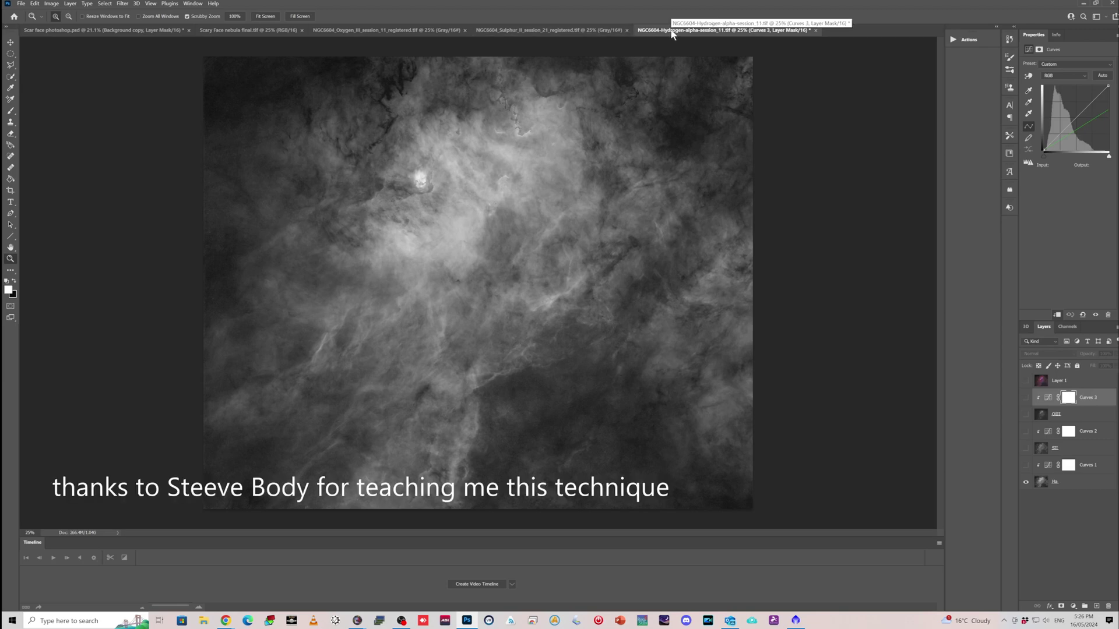
left_click(547, 30)
left_click(434, 30)
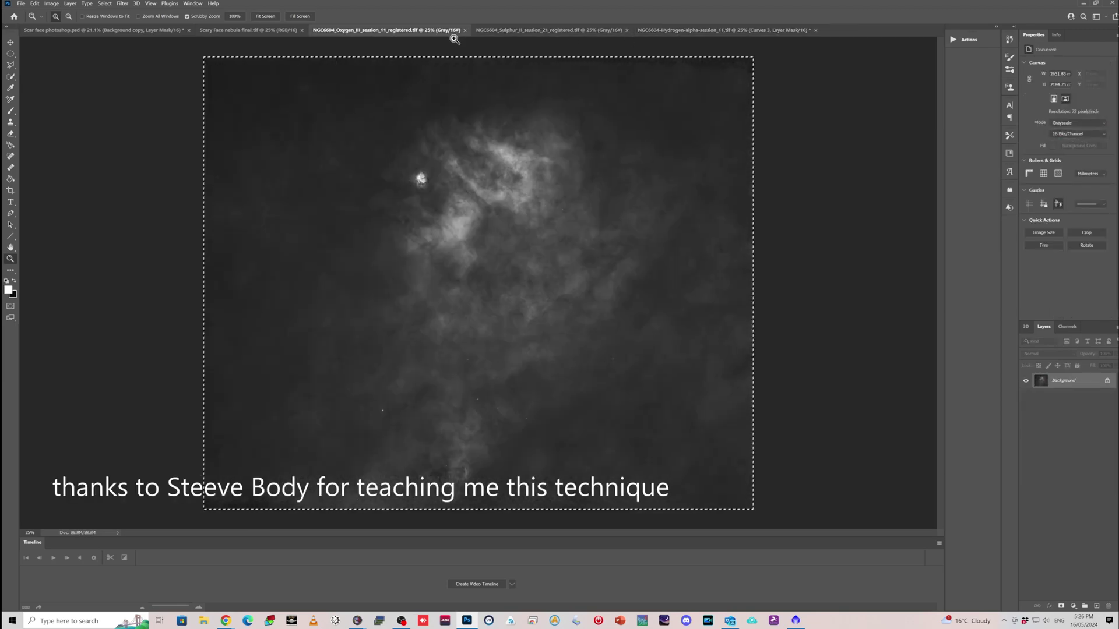
left_click(600, 33)
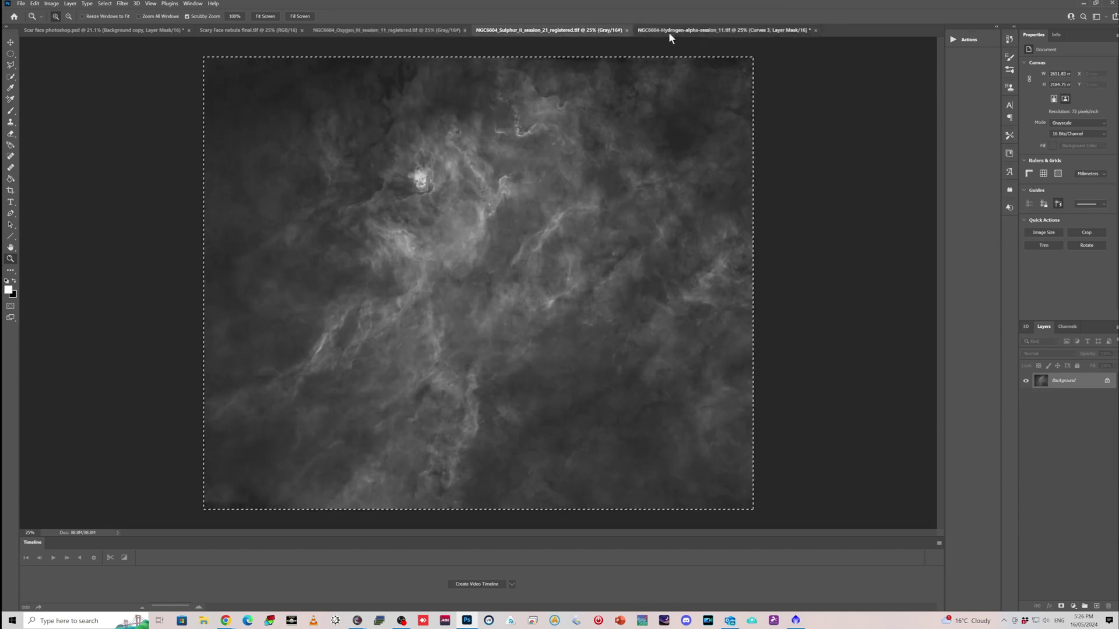
left_click(670, 31)
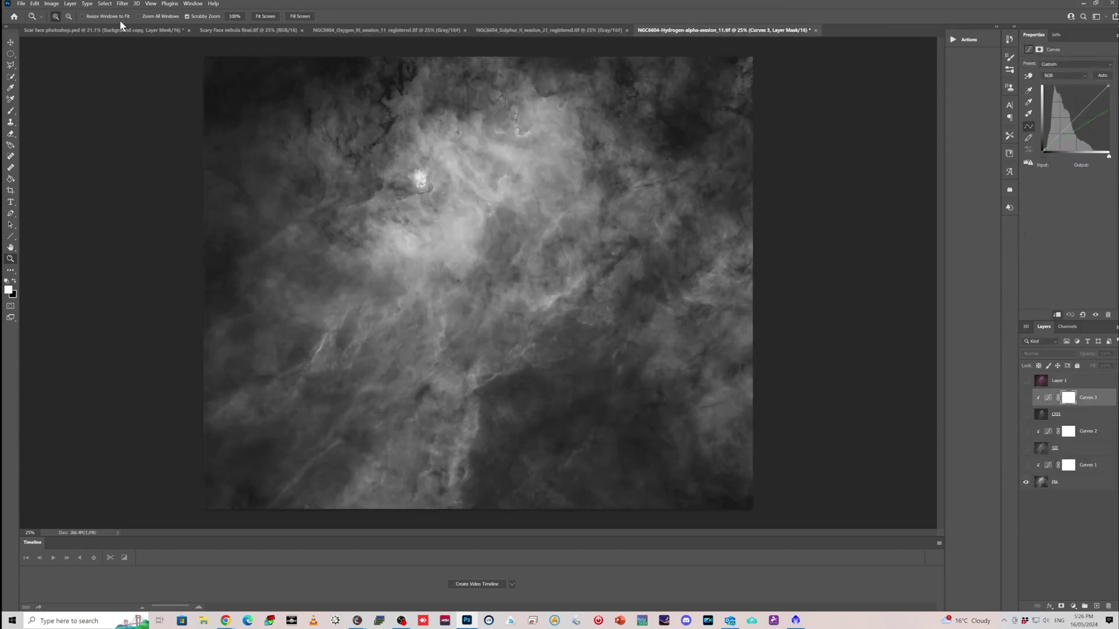
Check the hydrogen-alpha document's colour mode and leave no layer selected
left_click(70, 3)
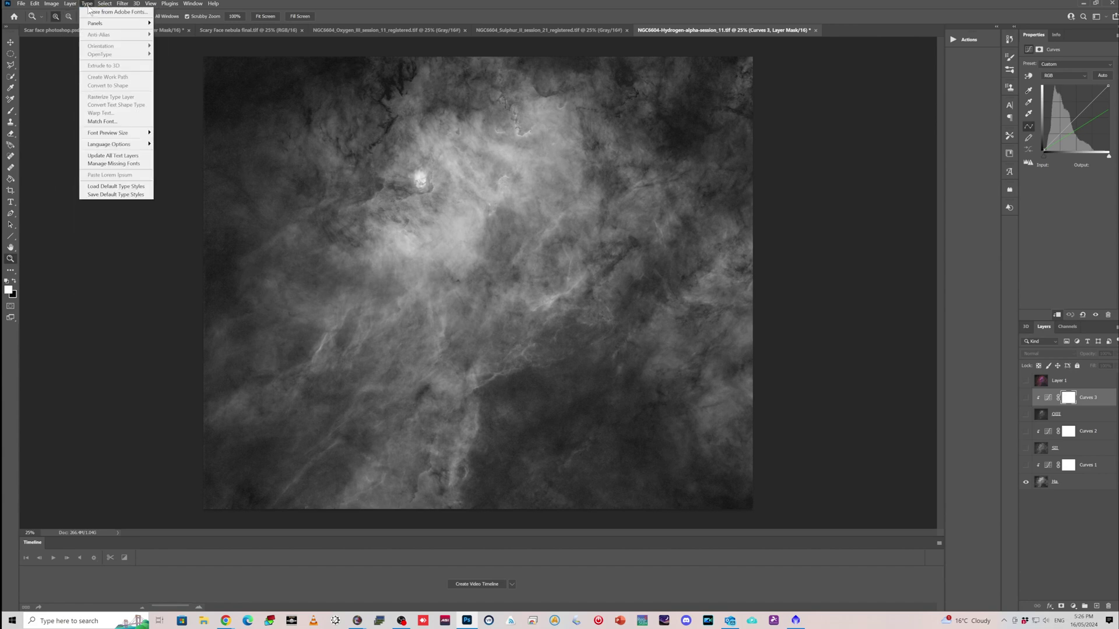
mouse_move(52, 3)
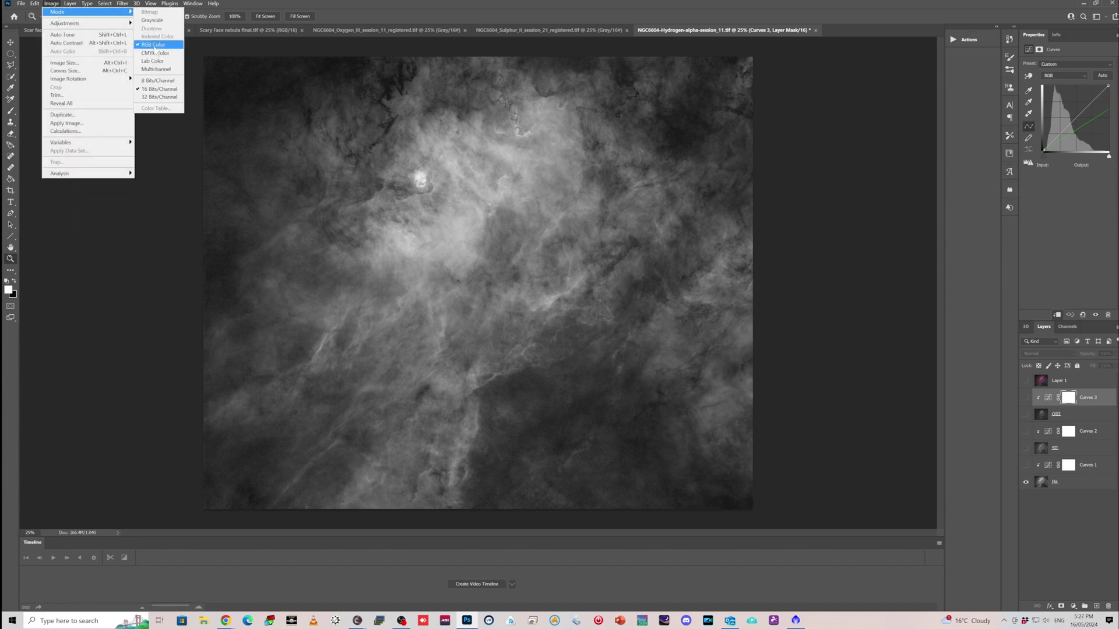
left_click(1057, 543)
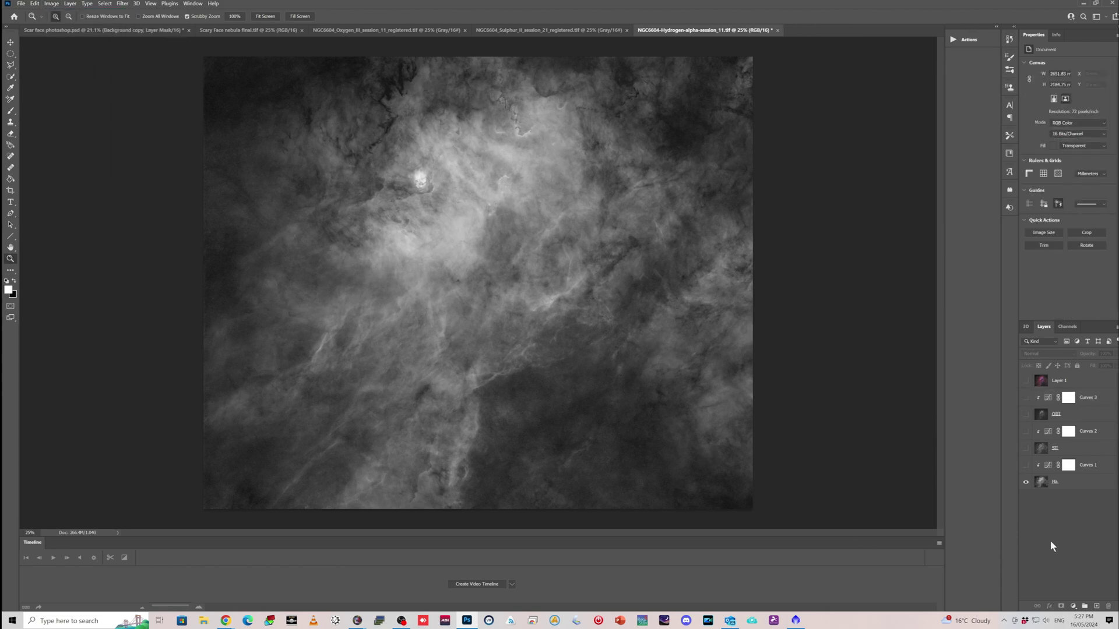
Show the SII and OIII layers of the hydrogen-alpha document and check the blend mode of each
left_click(1026, 449)
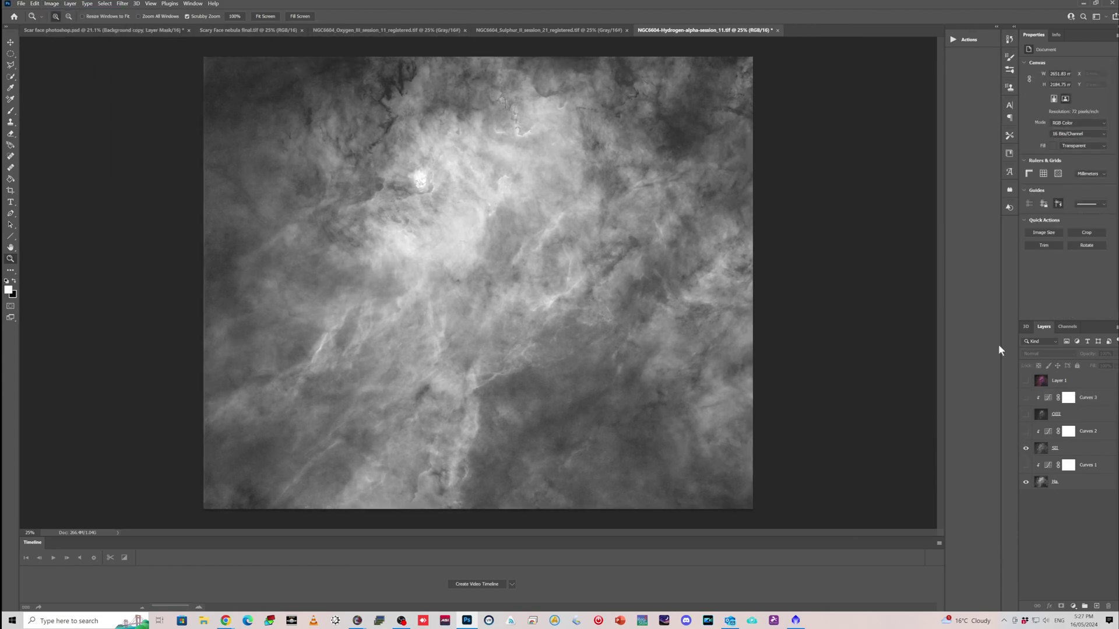
left_click(1026, 414)
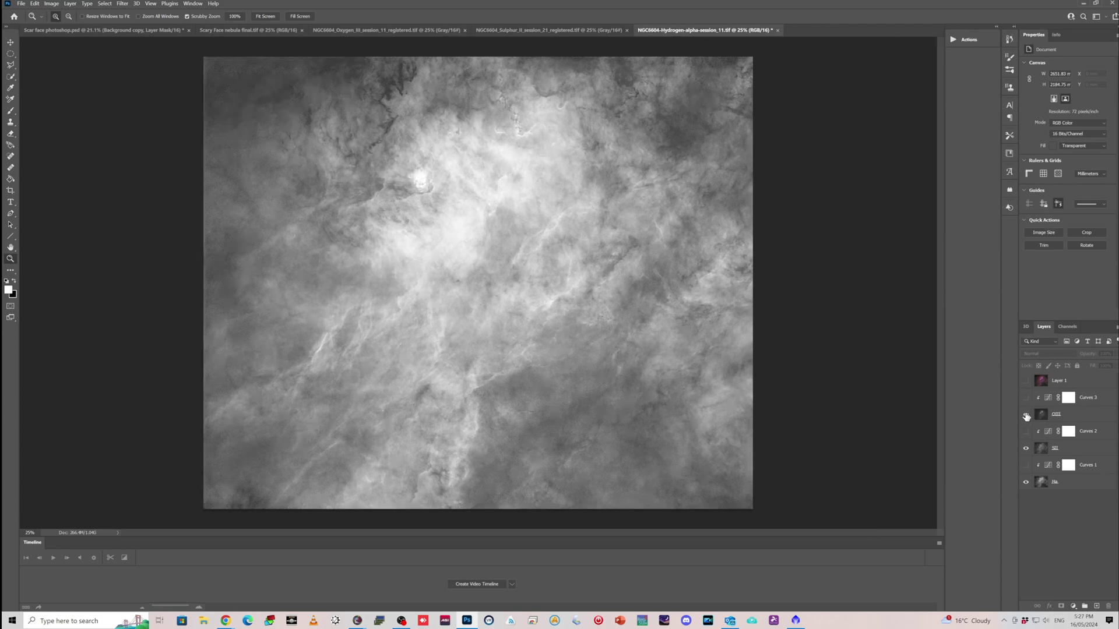
left_click(1067, 452)
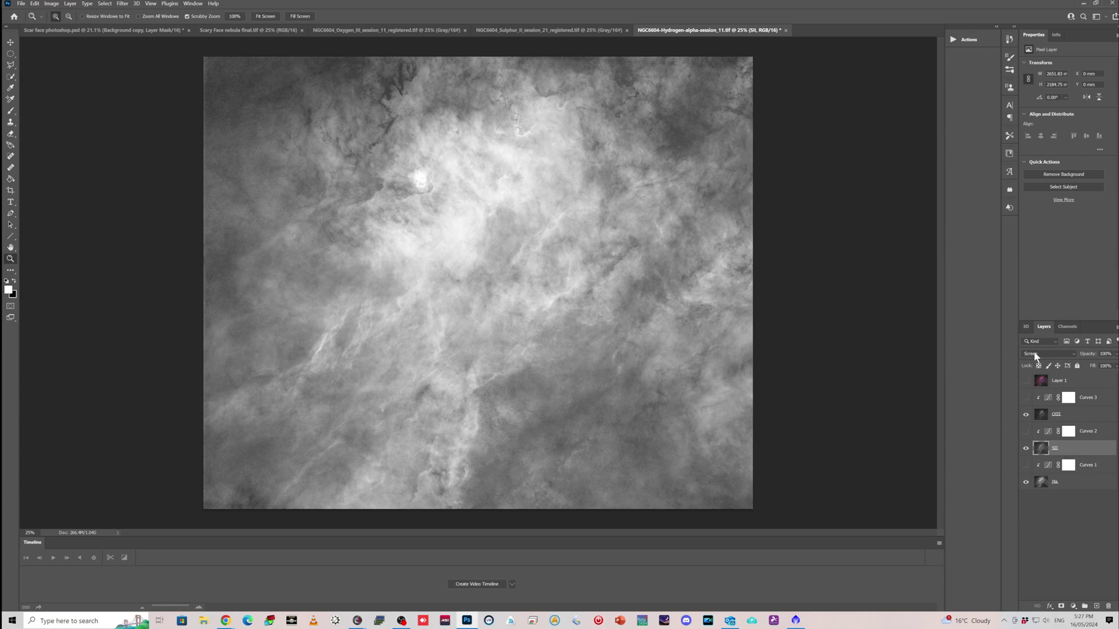
left_click(1069, 418)
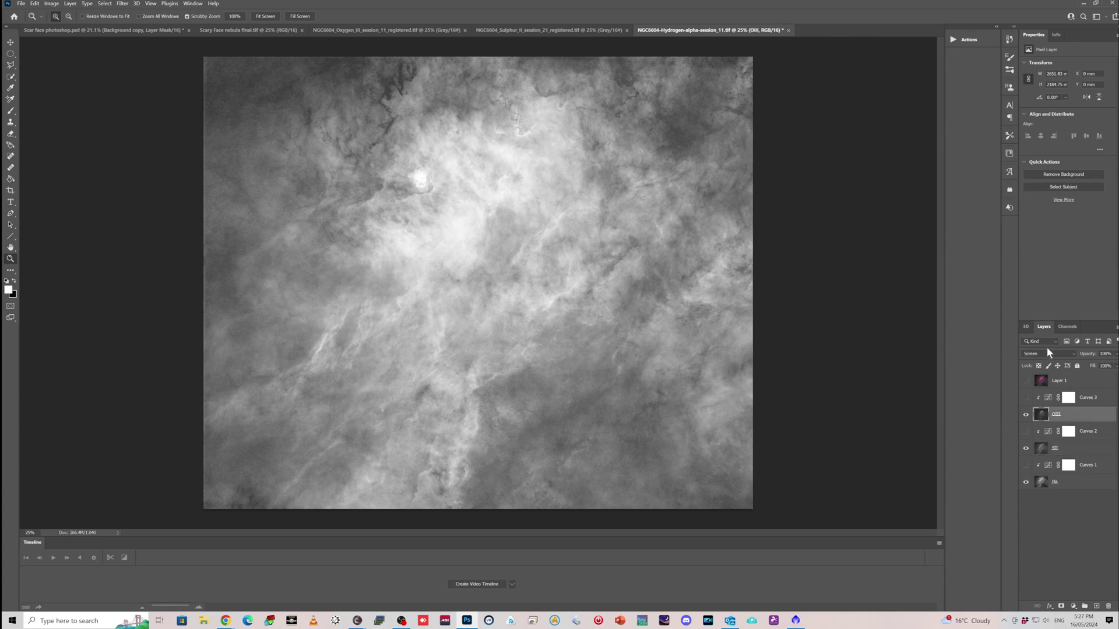
left_click(1071, 450)
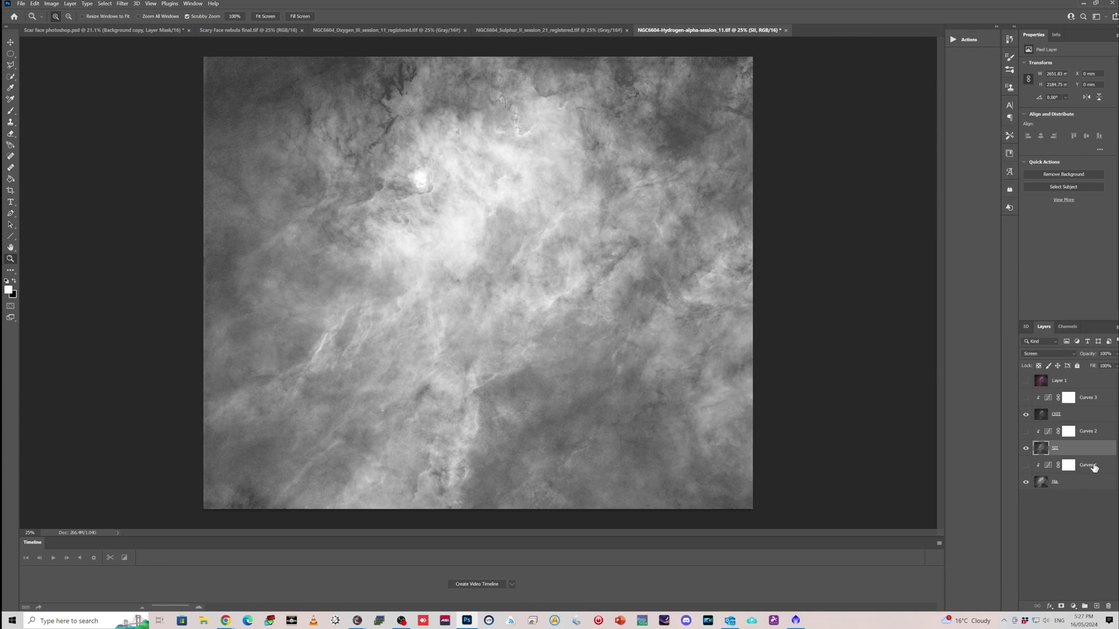
Look over the available adjustment layers, then release Curves 1 from the hydrogen-alpha layer and clip it back
left_click(1073, 607)
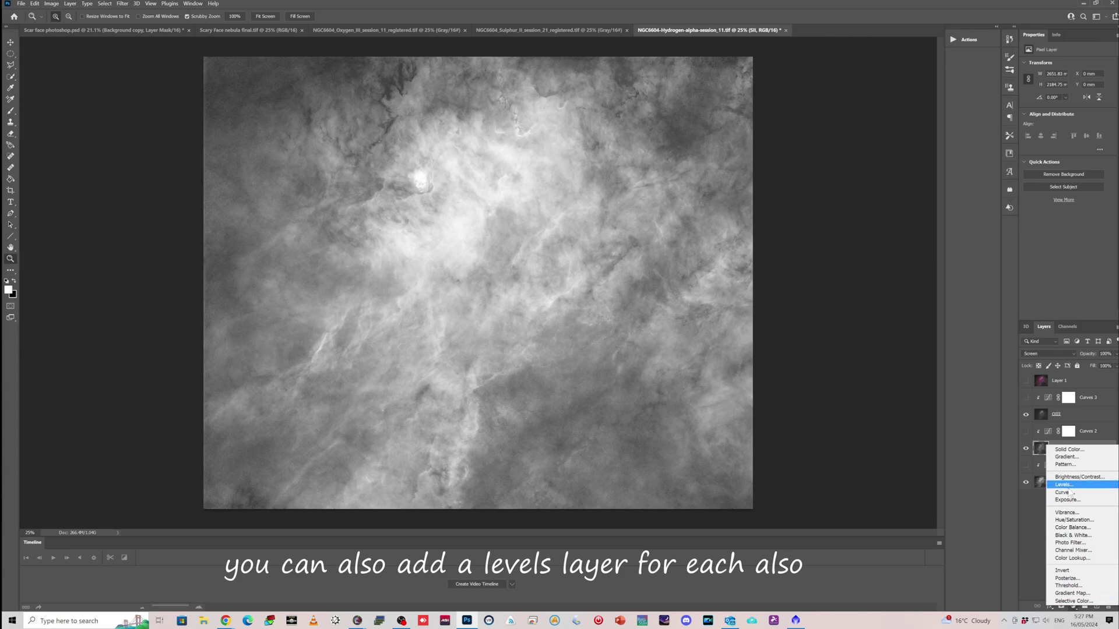
left_click(1027, 516)
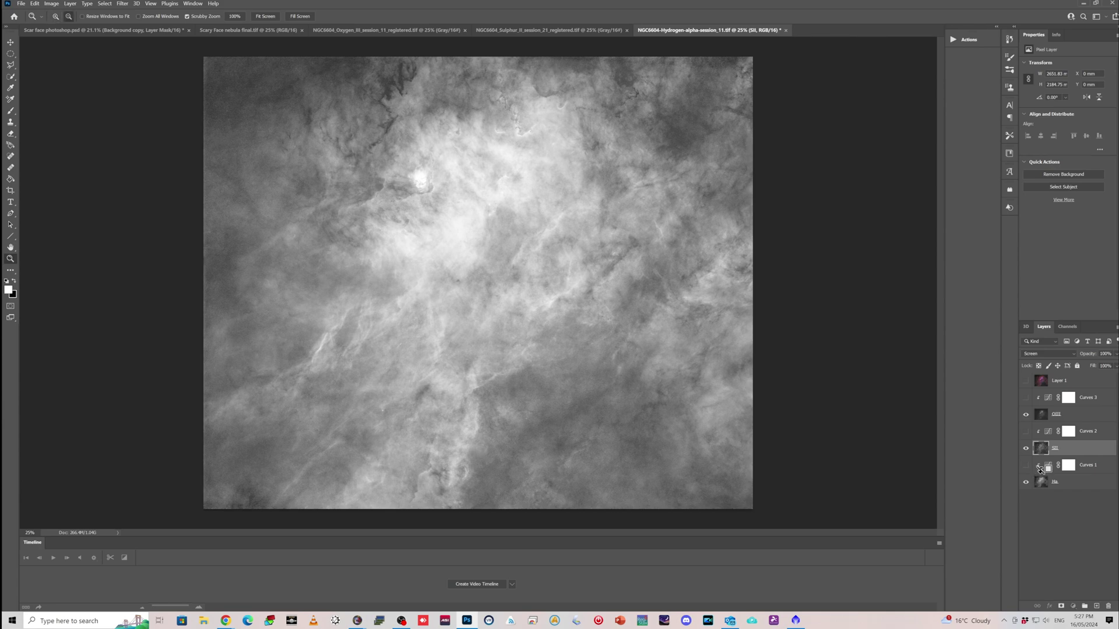
left_click(1040, 468)
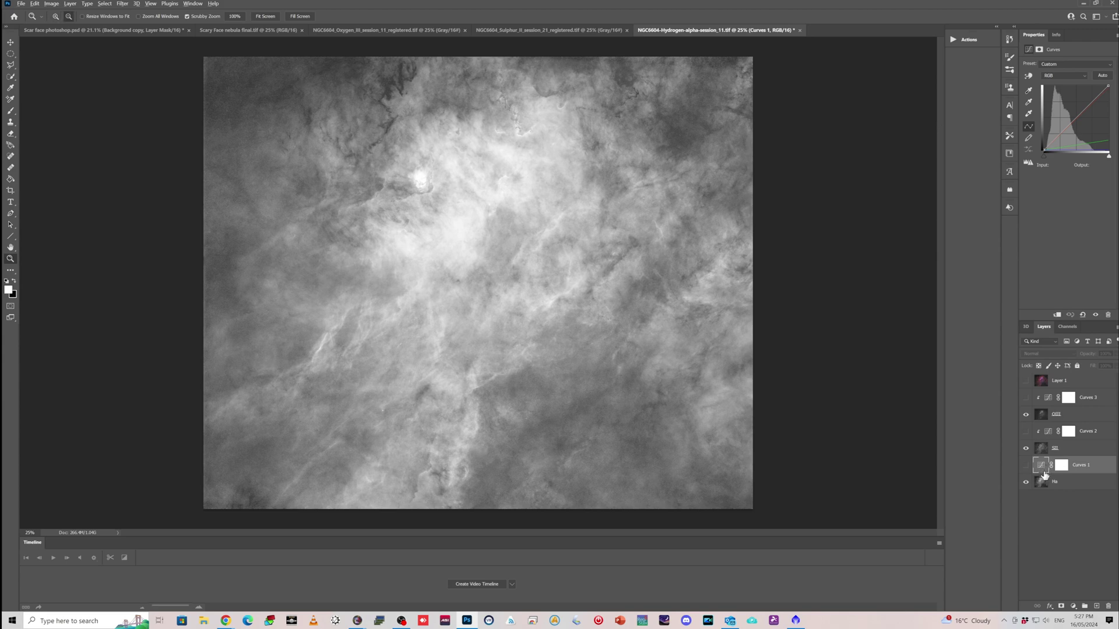
left_click(1045, 473, "alt")
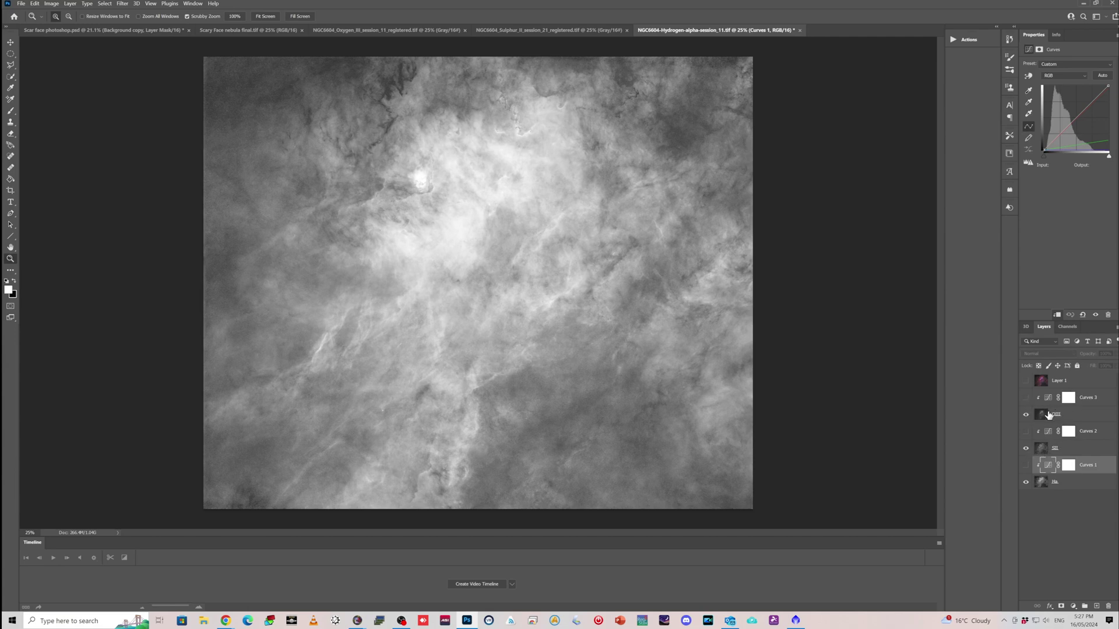
Show the Curves 1 adjustment and slightly lower the highlight end of its RGB curve
left_click(1026, 466)
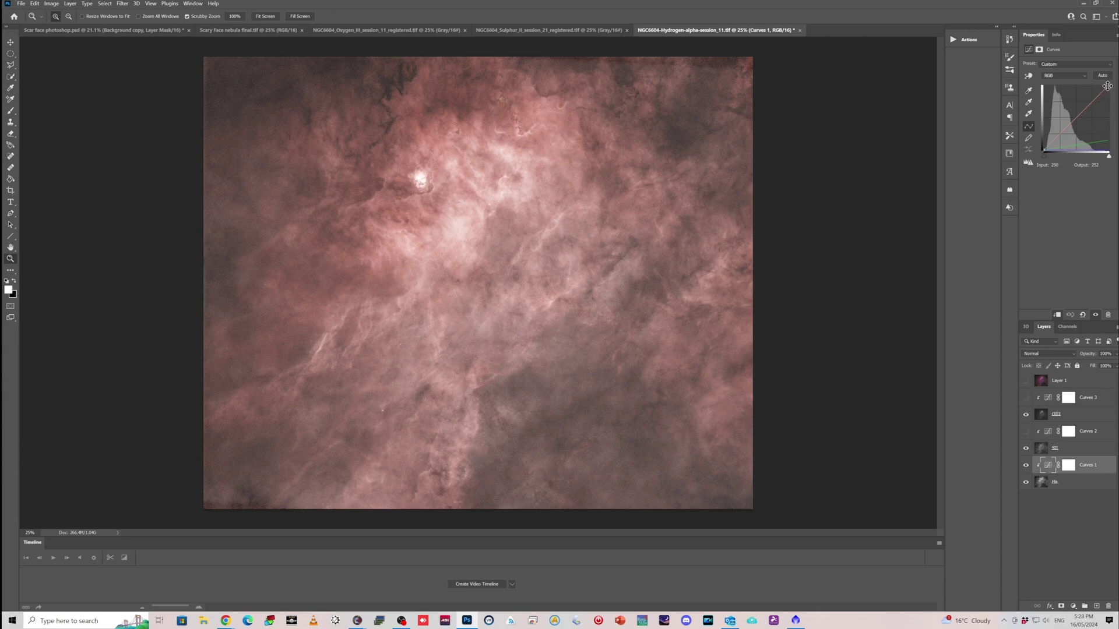
mouse_move(1108, 86)
left_mouse_down()
mouse_move(1108, 128)
mouse_move(1112, 74)
mouse_move(1109, 95)
left_mouse_up()
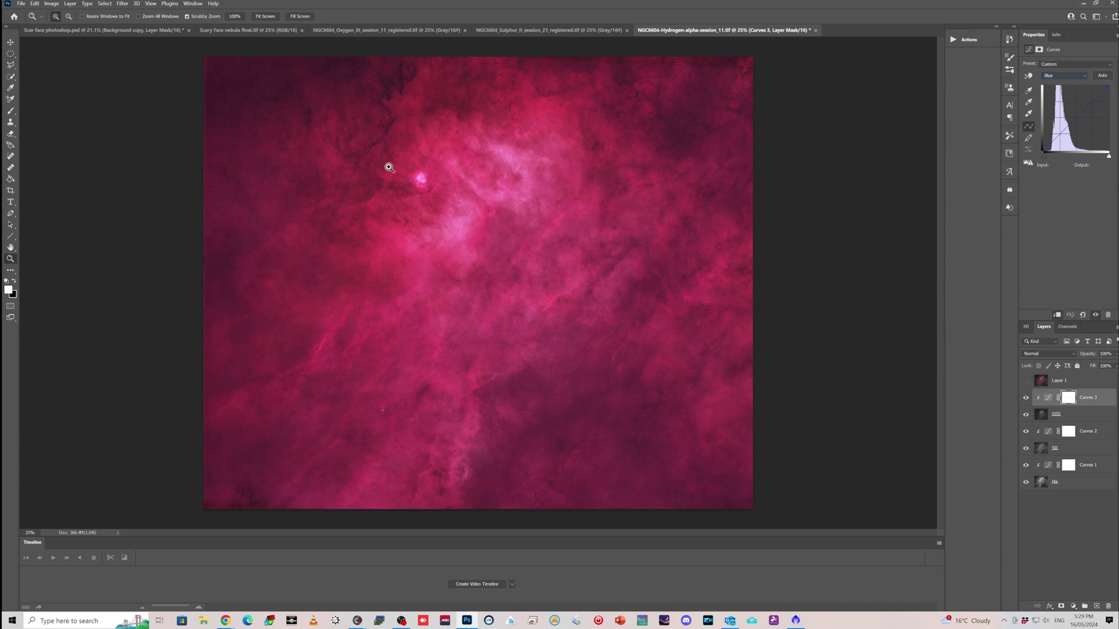
Show Layer 1 above the curves adjustments and return to the Scar face photoshop.psd document
left_click(122, 4)
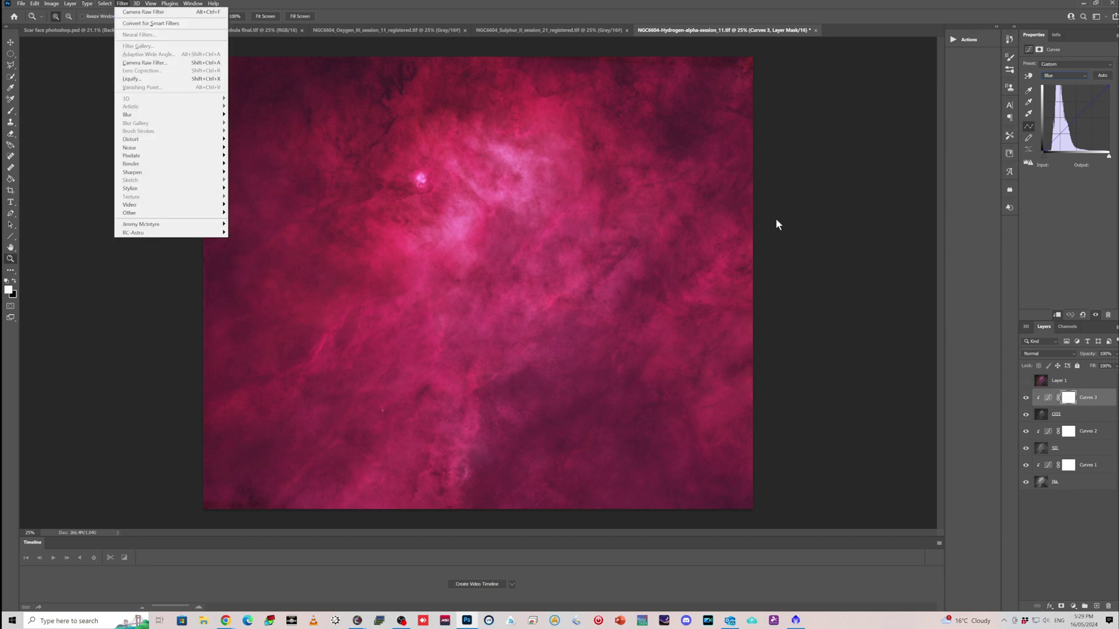
left_click(882, 249)
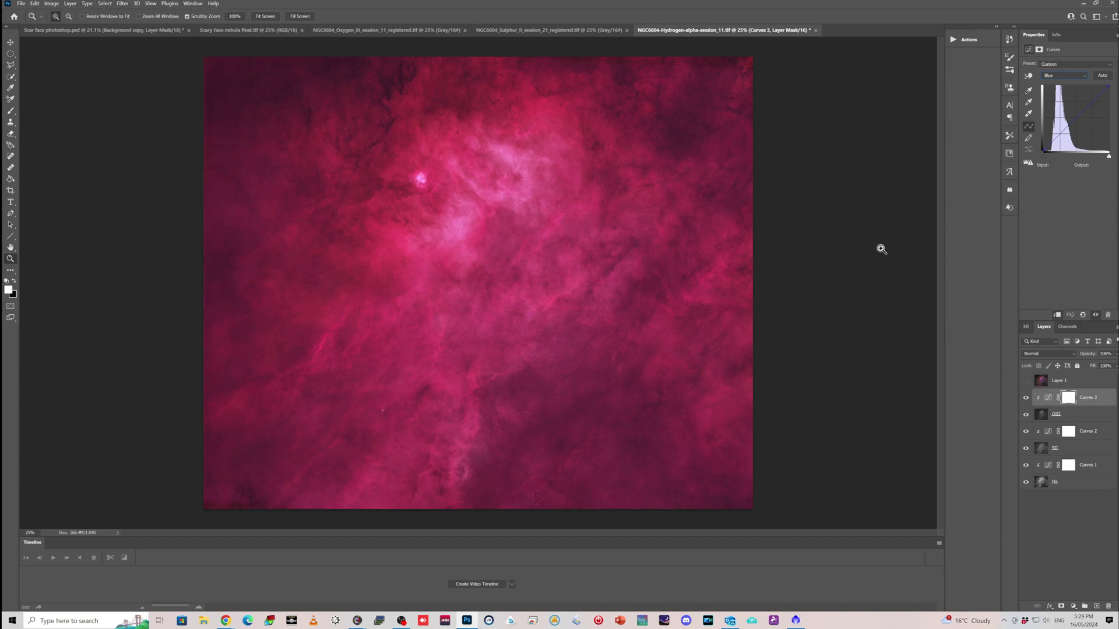
left_click(1025, 381)
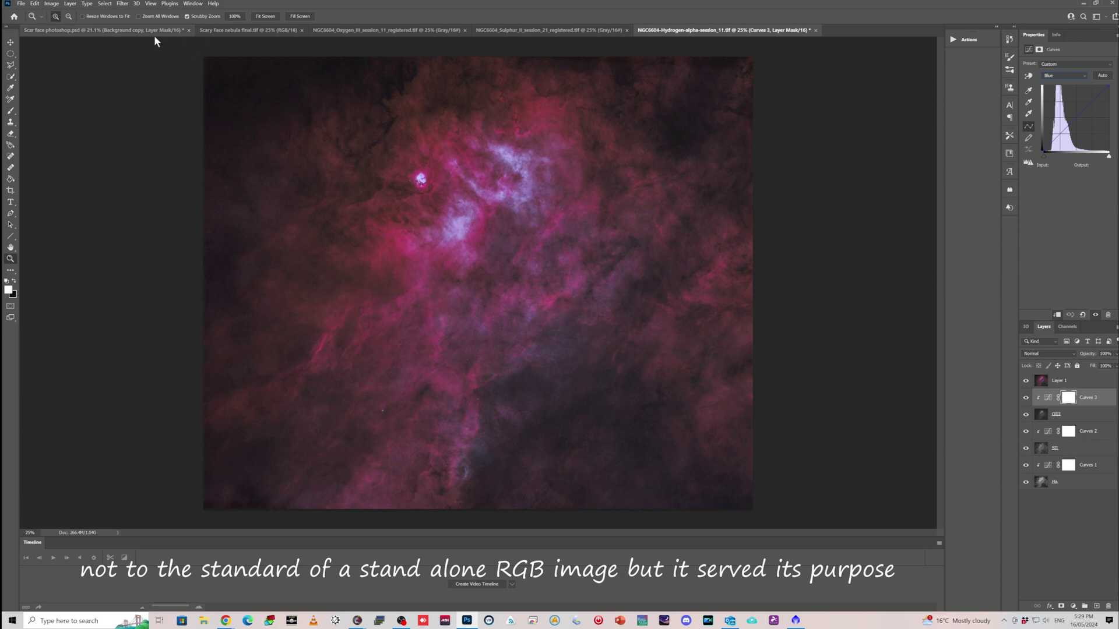
left_click(134, 30)
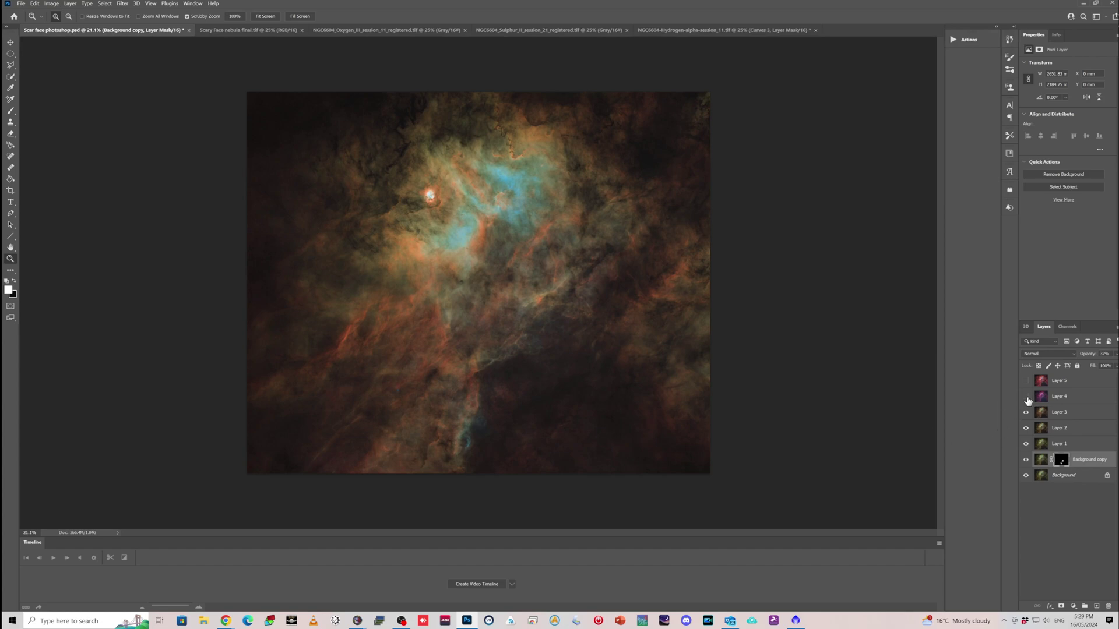
Select Layer 4 and make it visible, comparing the image with and without it at full opacity
left_click(1116, 353)
left_click(1066, 399)
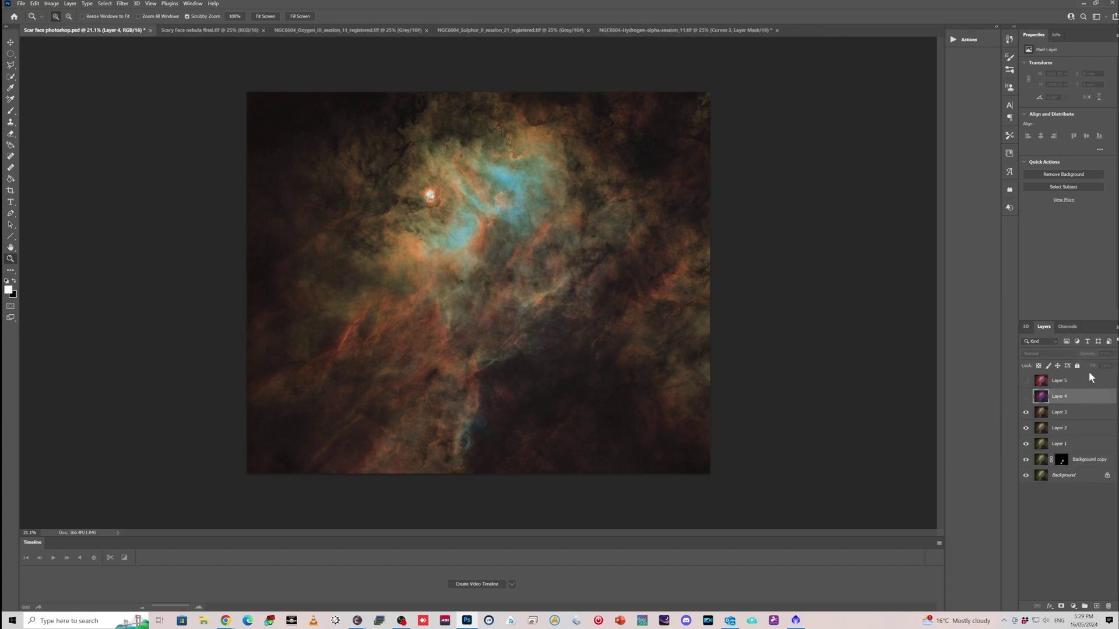
left_click(1026, 399)
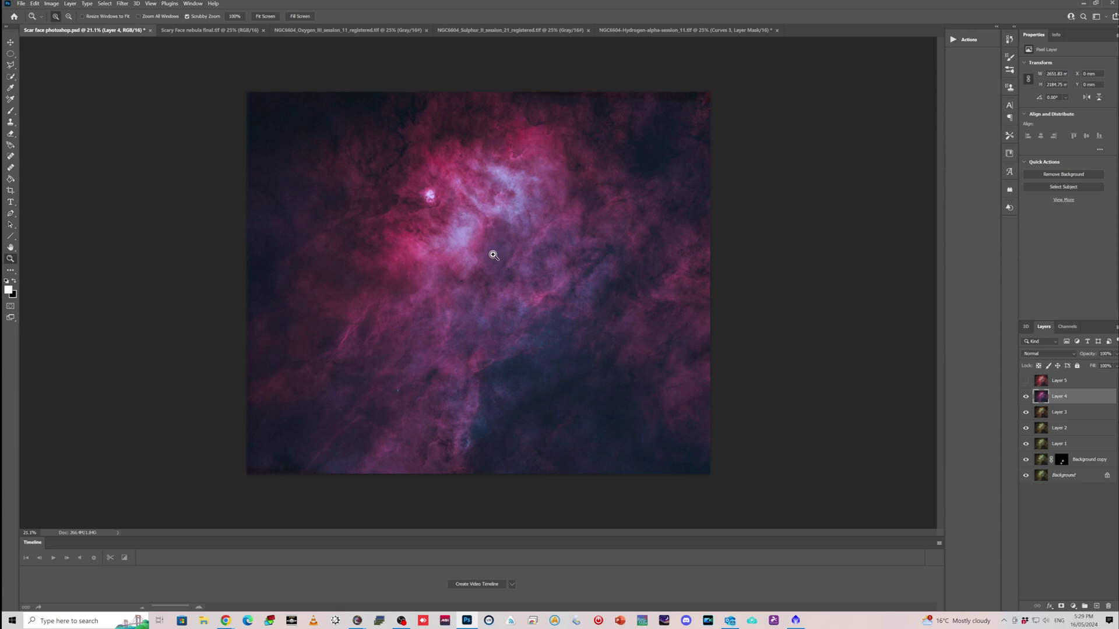
left_click(1026, 398)
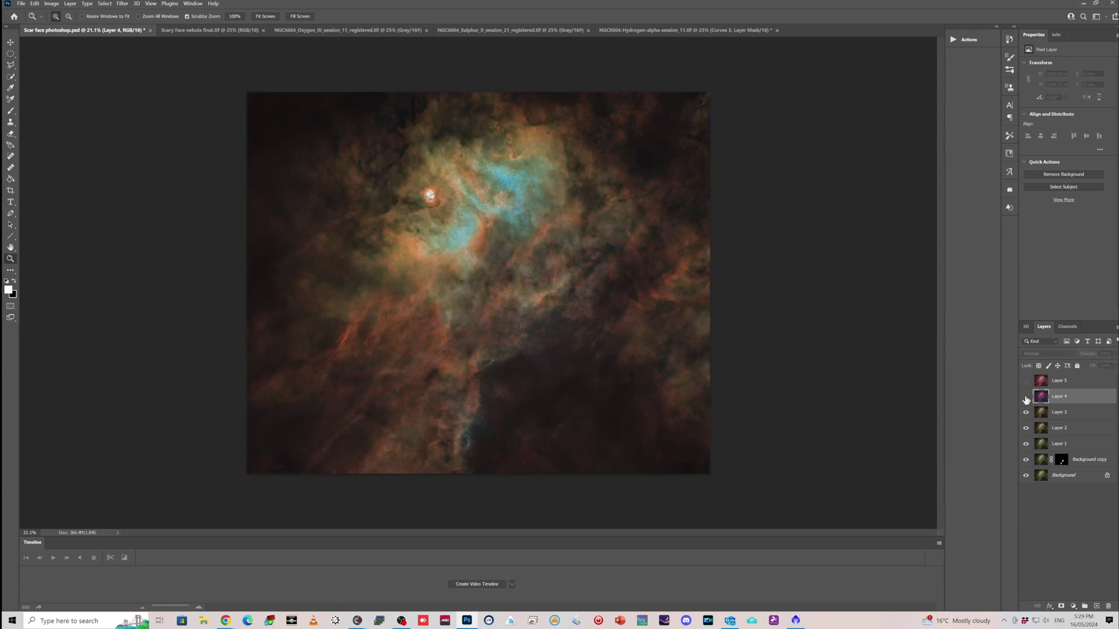
left_click(1026, 398)
Reduce Layer 4's opacity to 30% and compare the image with and without the layer
left_click(1117, 354)
left_click_drag(1116, 367, 1089, 366)
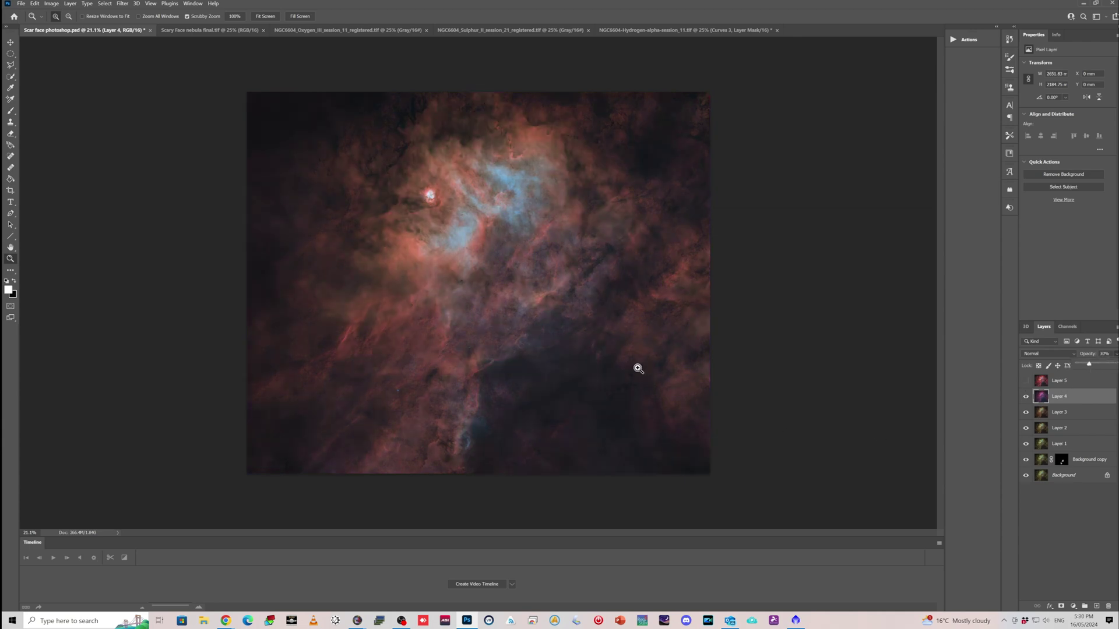
left_click(1026, 397)
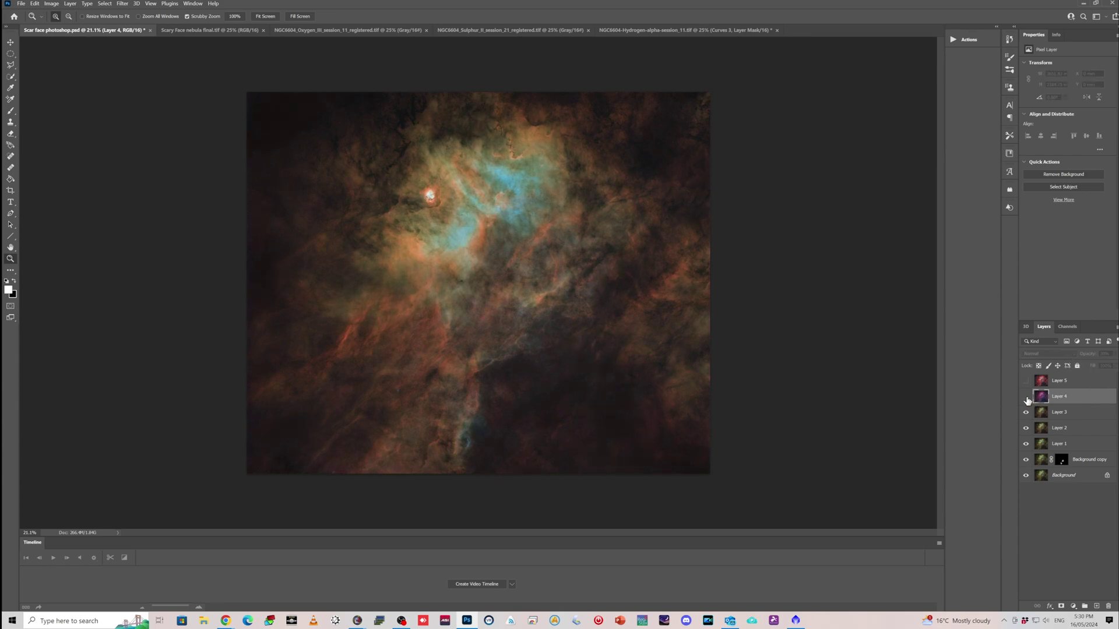
left_click(1026, 396)
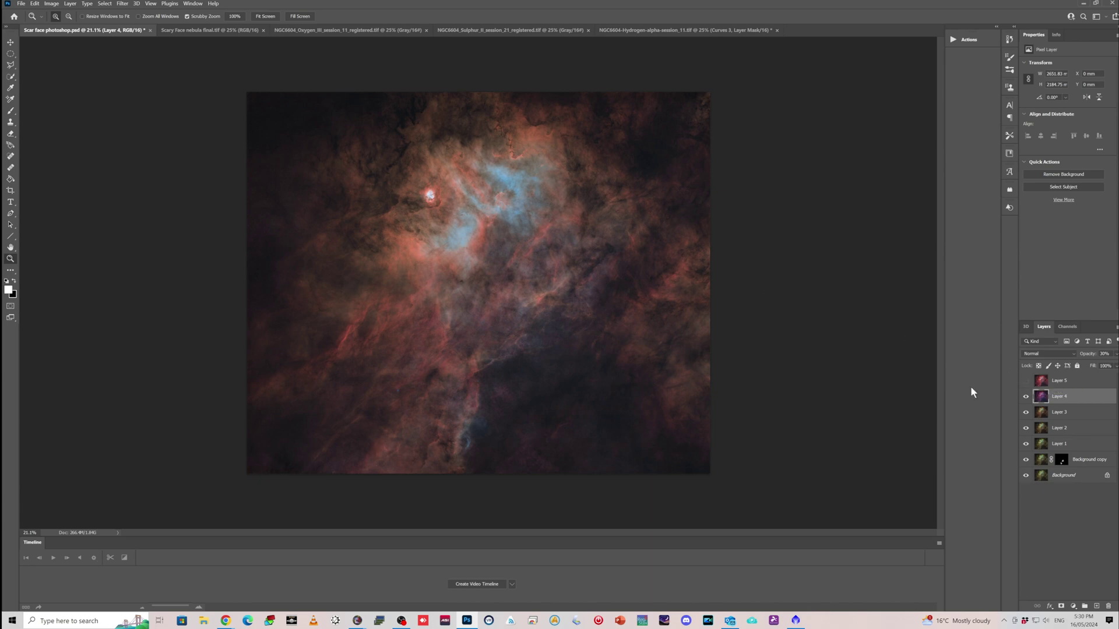
Make Layer 5 visible and inspect the nebula's bright core and blue region up close
left_click(1025, 381)
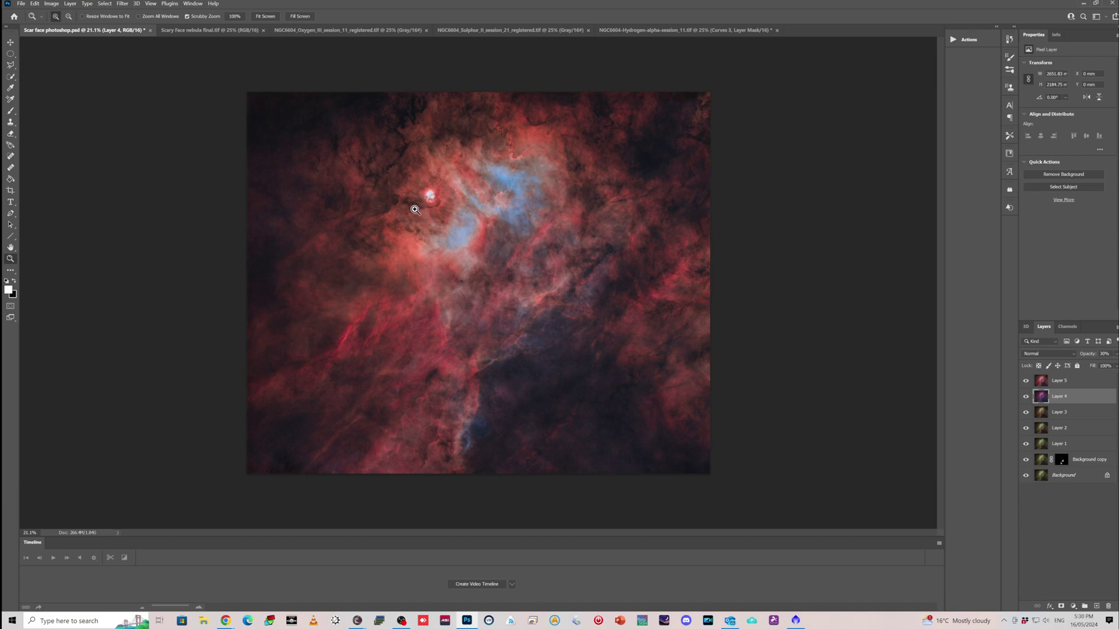
left_click_drag(413, 208, 429, 187)
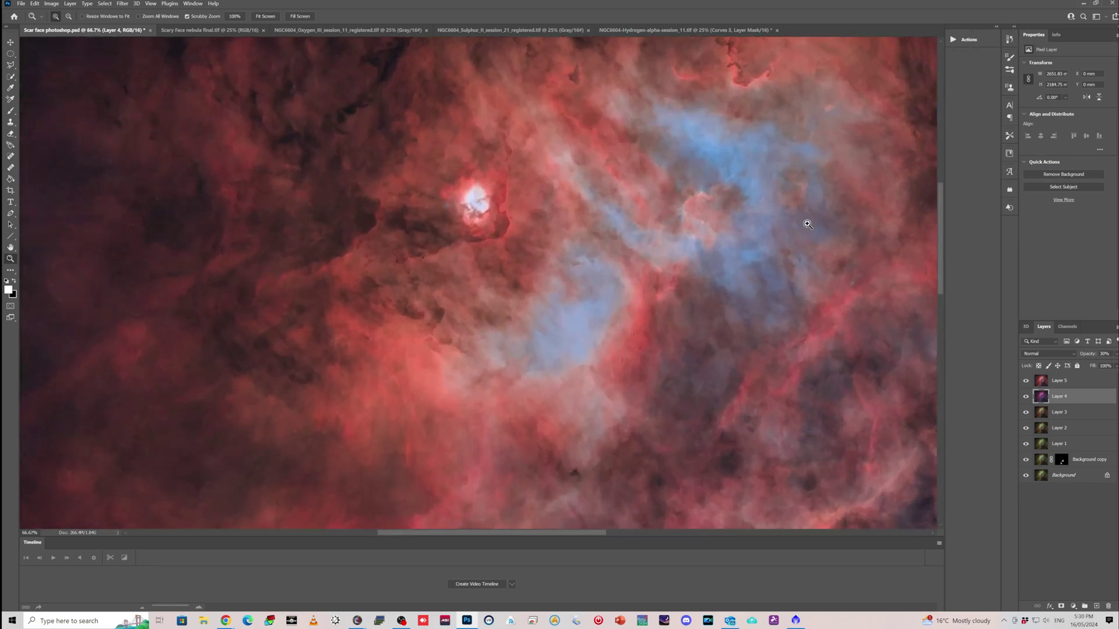
left_click_drag(652, 206, 622, 208)
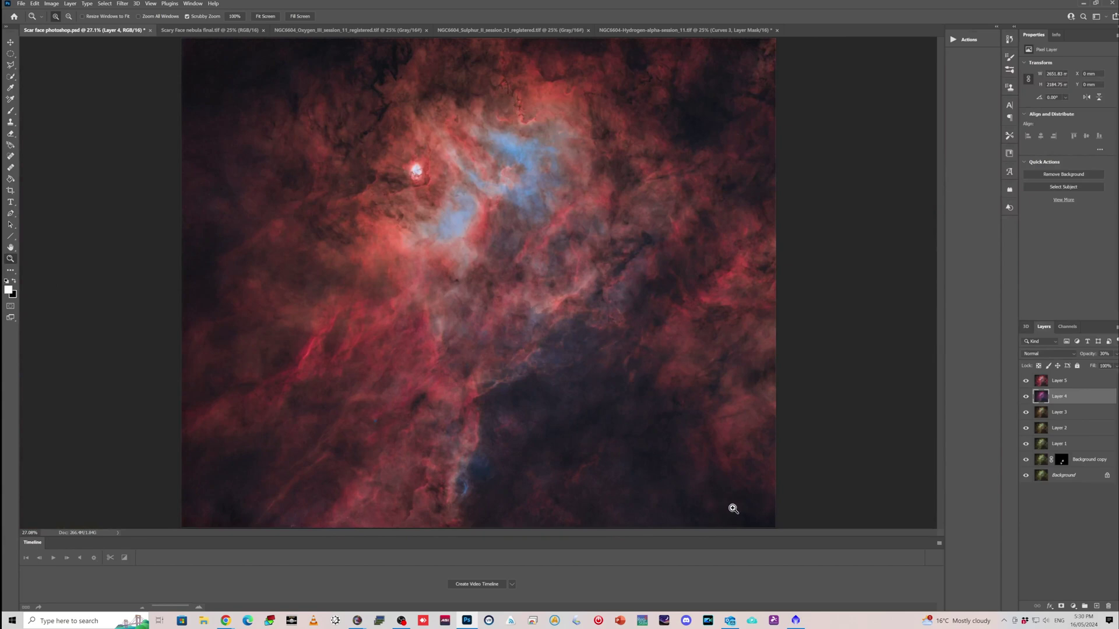
Switch to PixInsight, examine the detail of the Lum.tif luminance image, and compare it with the colour image in Photoshop
left_click(796, 620)
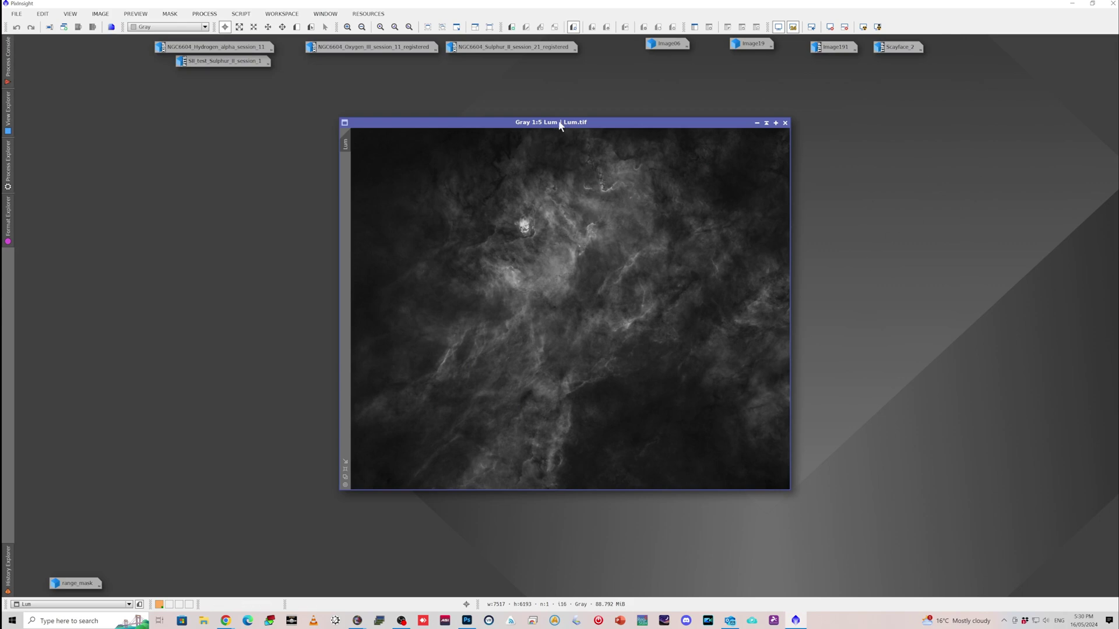
left_click_drag(559, 124, 513, 132)
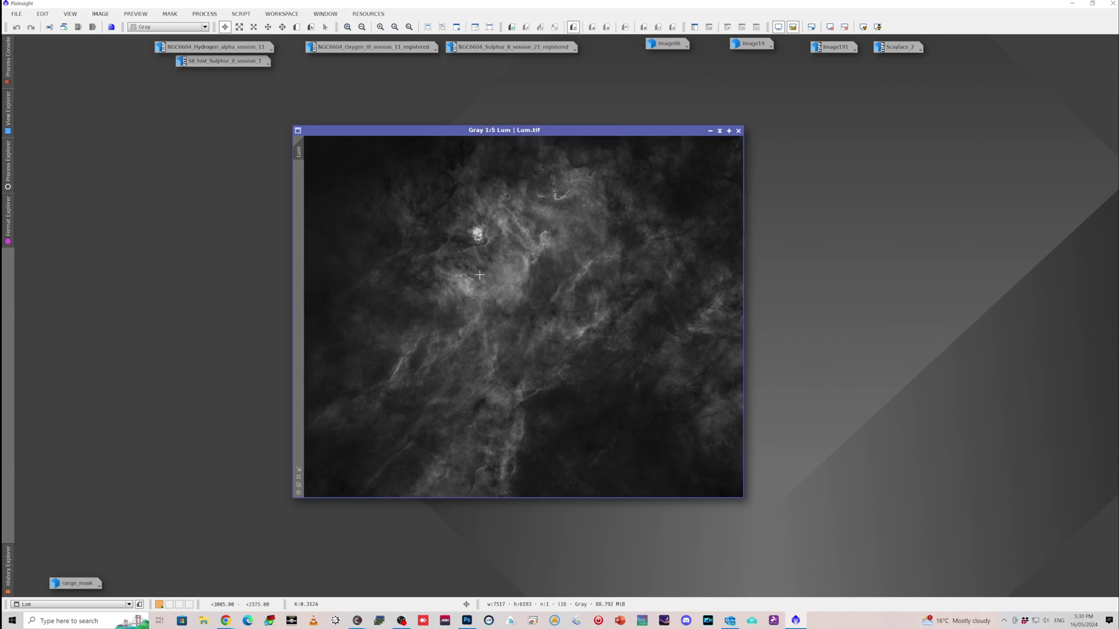
scroll(434, 204, "up", 2)
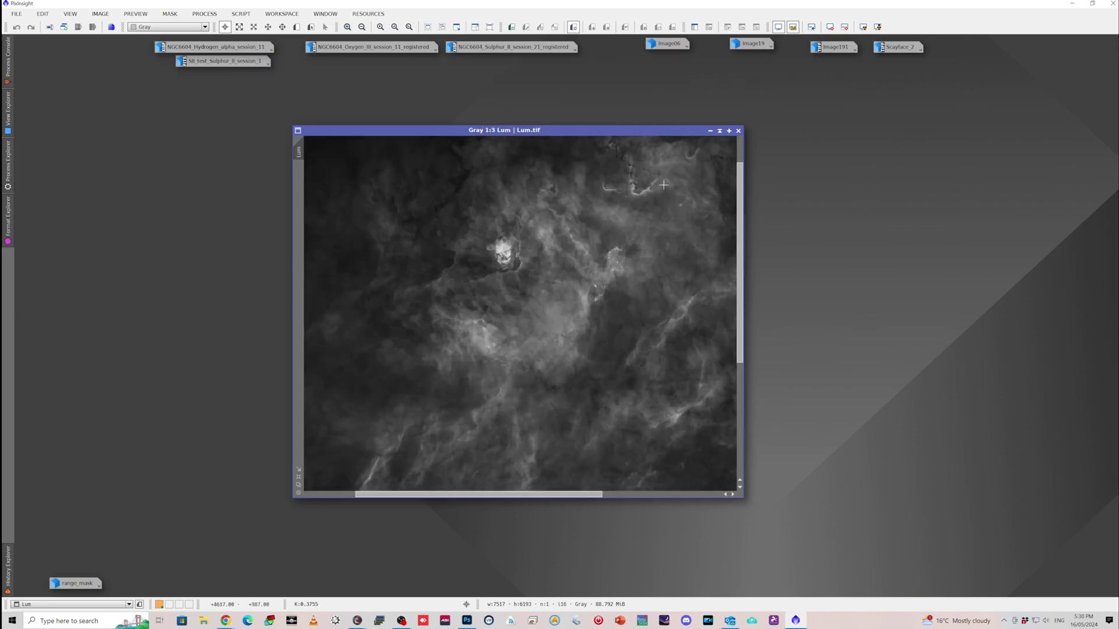
scroll(437, 244, "down", 2)
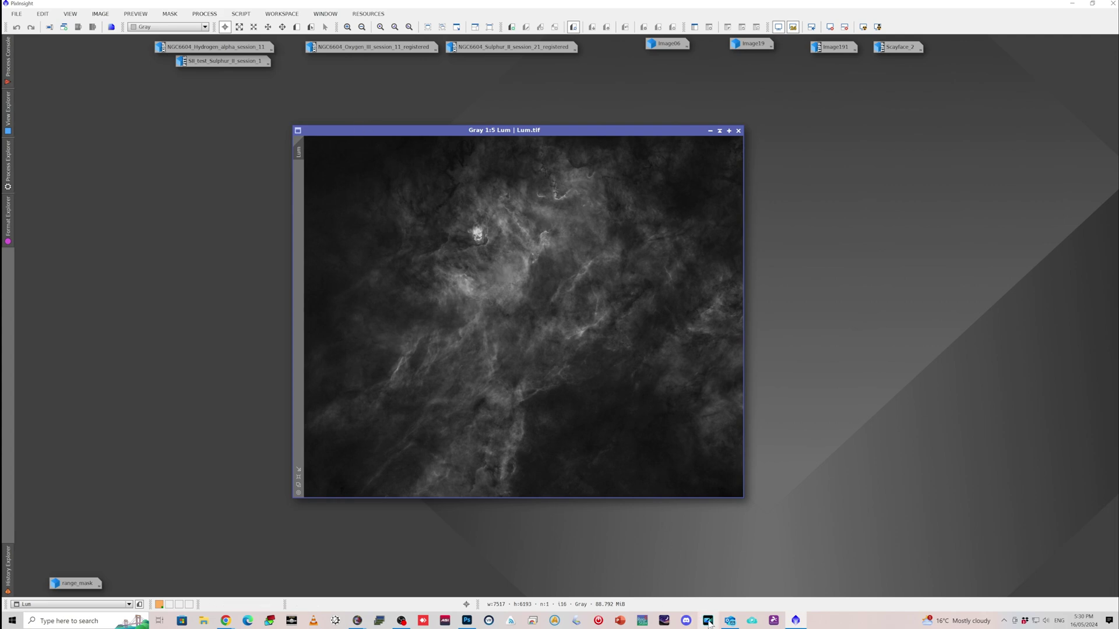
left_click(466, 621)
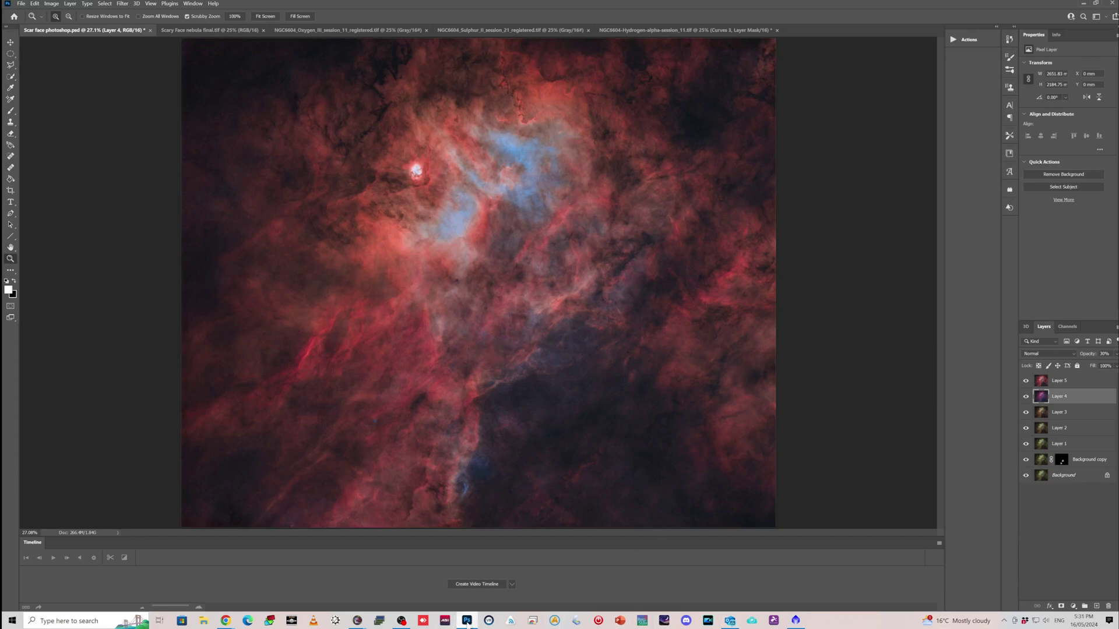
left_click(466, 622)
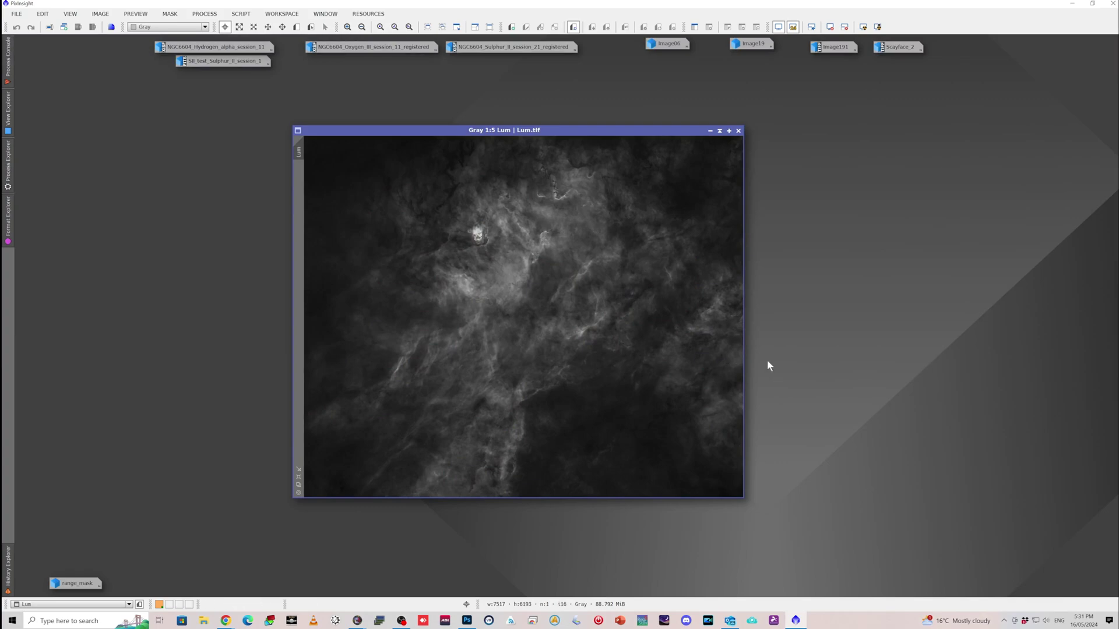